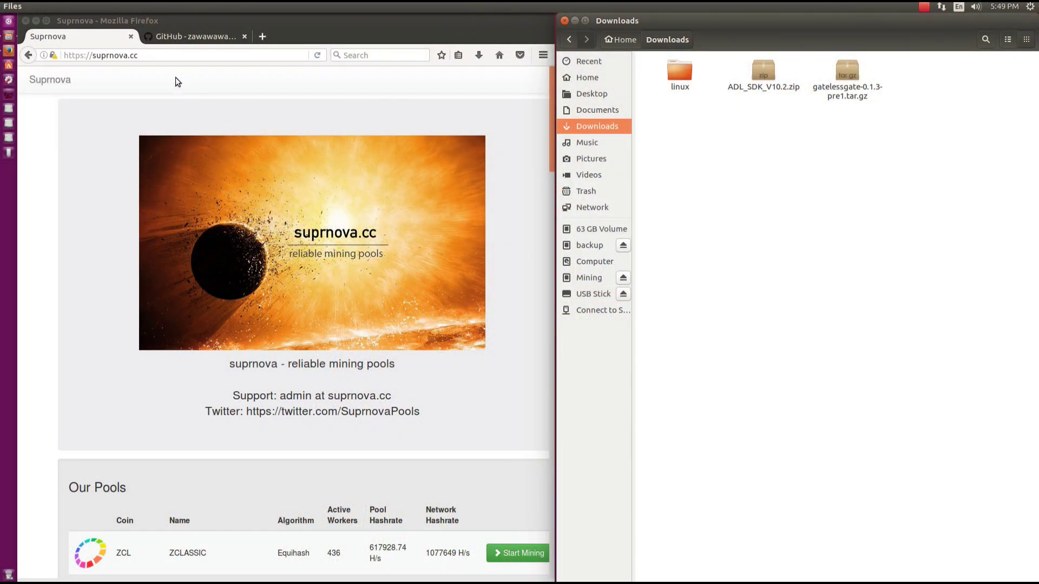
Scroll Suprnova's pool list to PascalCoin (PASC) and open its Start Mining page.
left_click(157, 55)
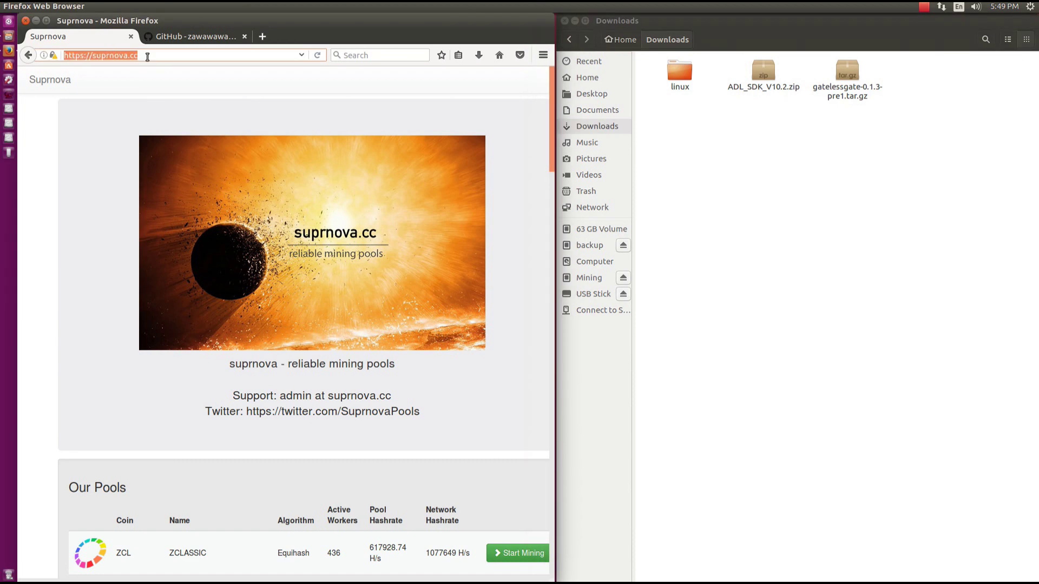
left_click(102, 176)
scroll(103, 177, "down", 15)
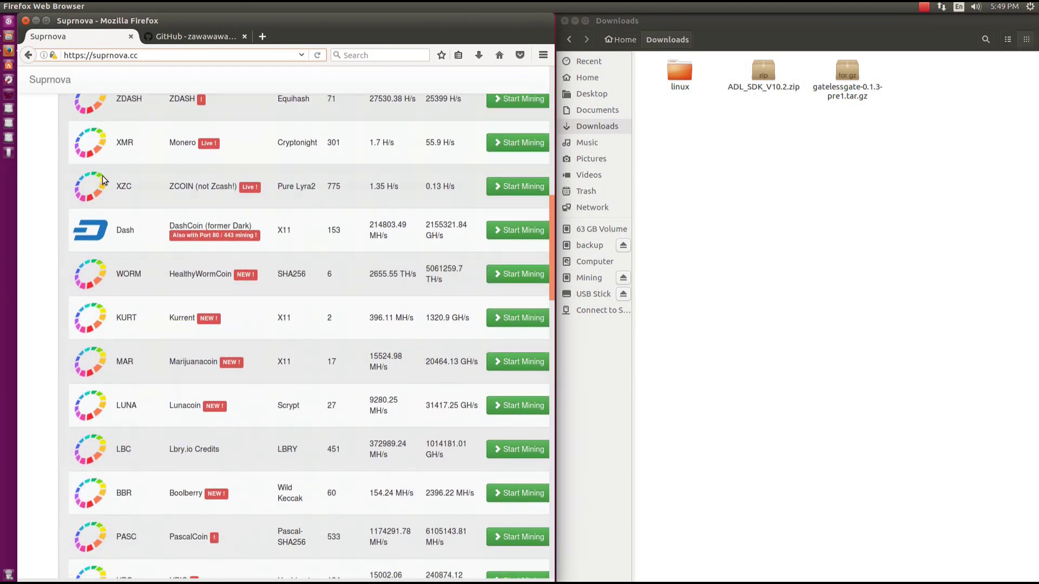
scroll(102, 177, "down", 5)
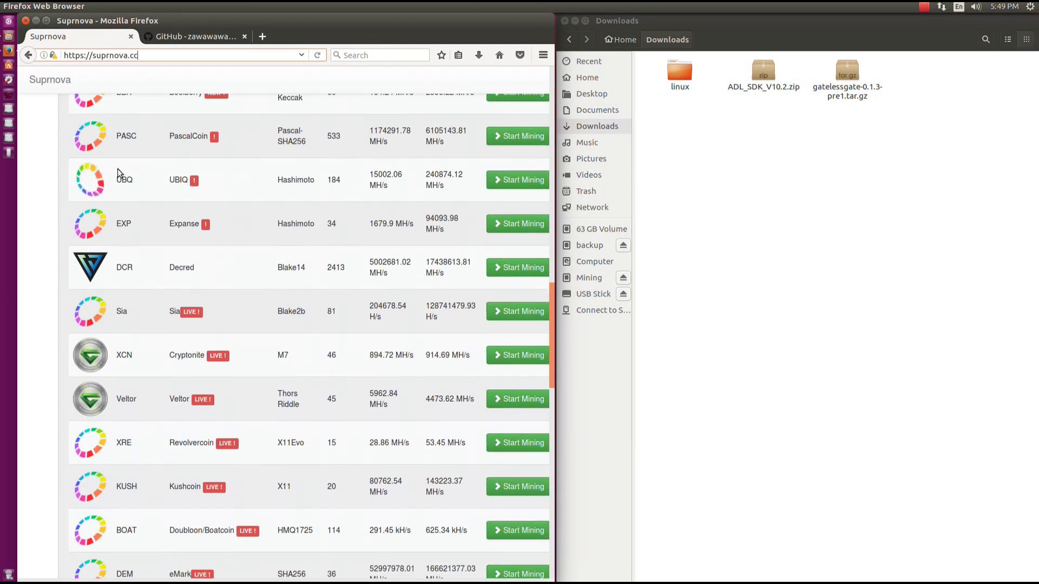
double_click(196, 138)
left_click(188, 139)
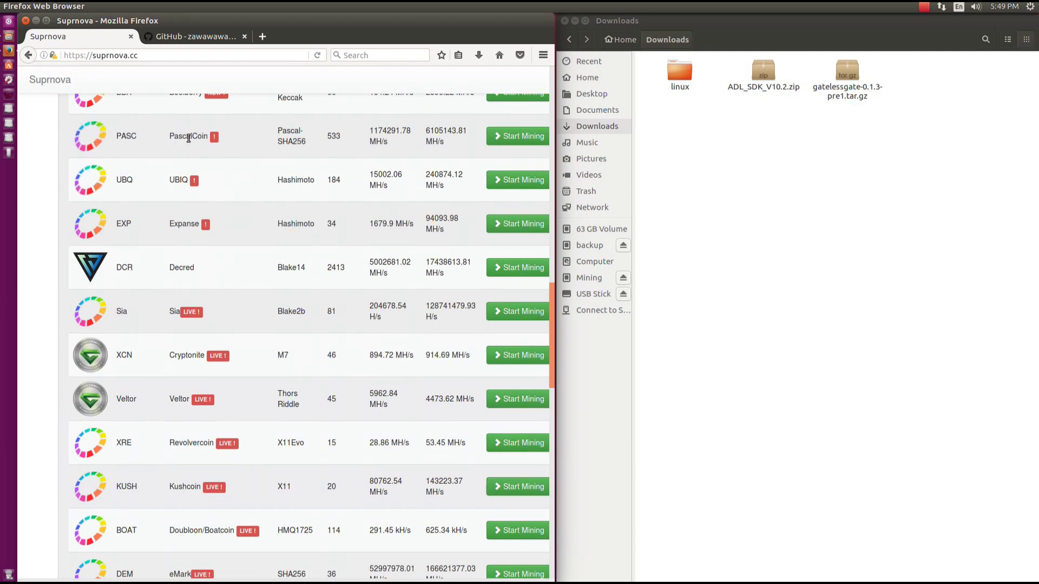
left_click(498, 135)
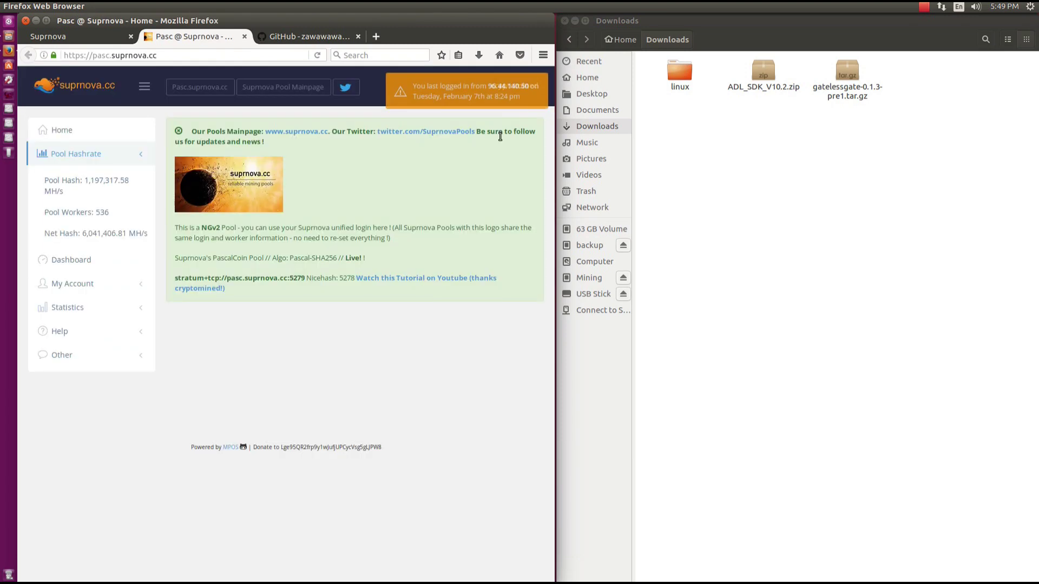
Open the pool's Help > Getting Started guide and review the Linux GPU miner line.
left_click(81, 331)
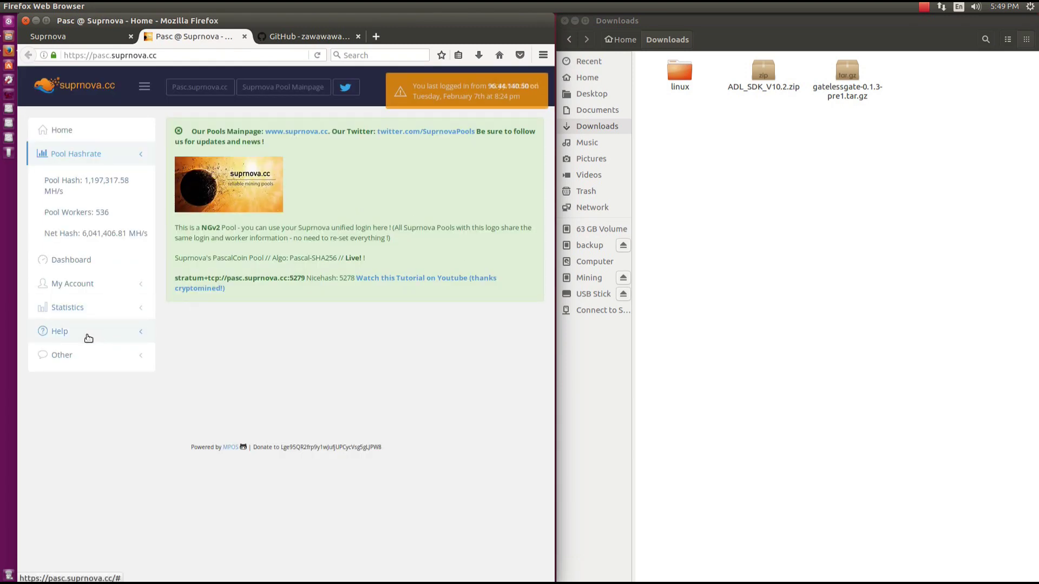
left_click(82, 357)
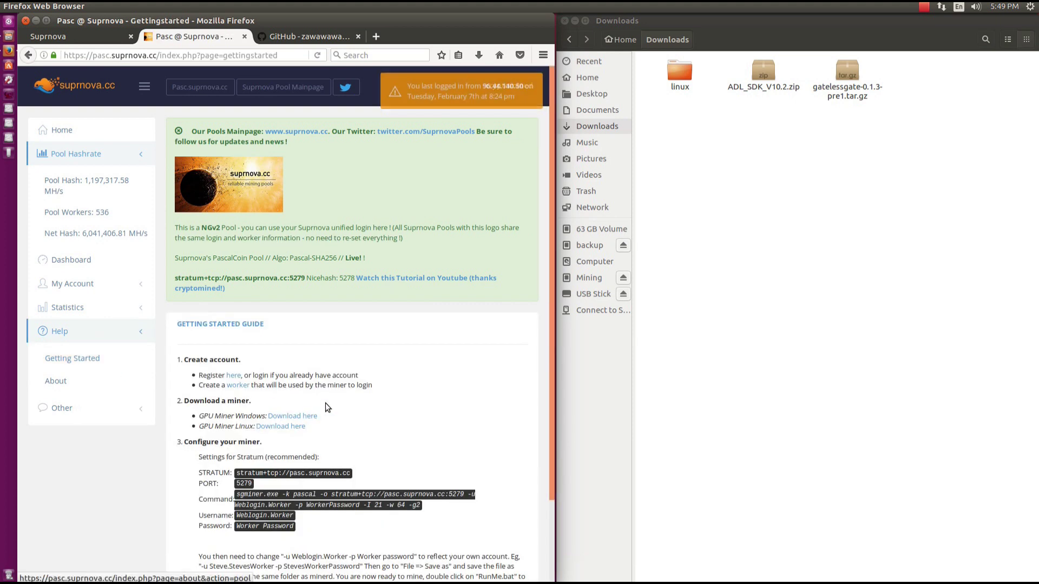
triple_click(232, 428)
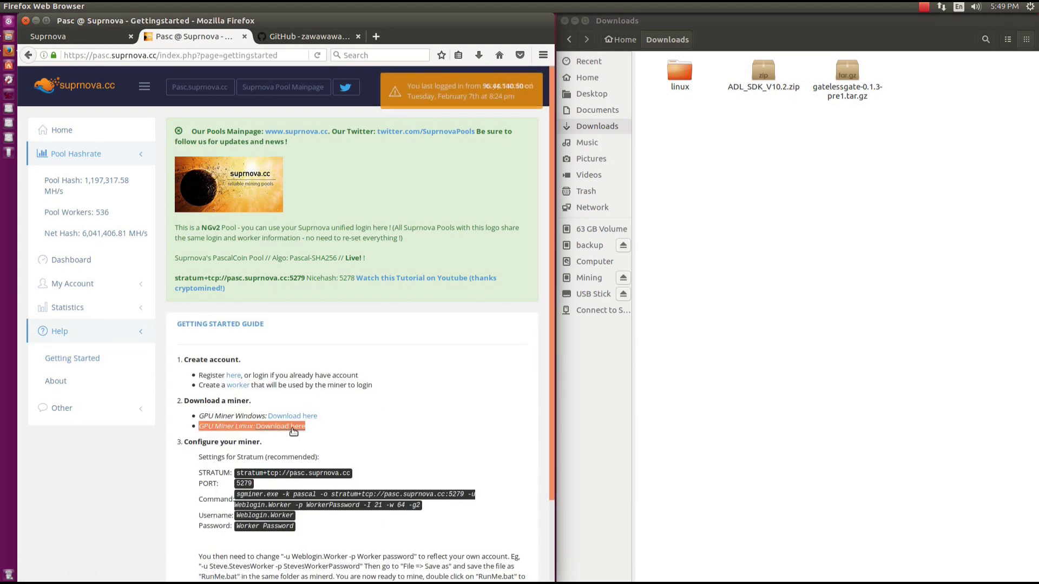
left_click(232, 427)
left_click(297, 35)
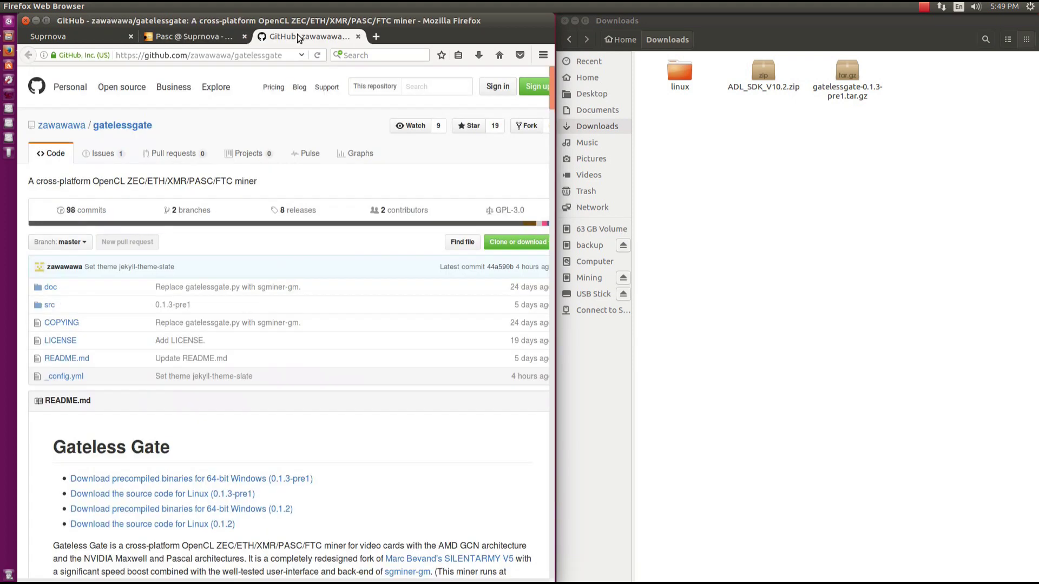
triple_click(146, 454)
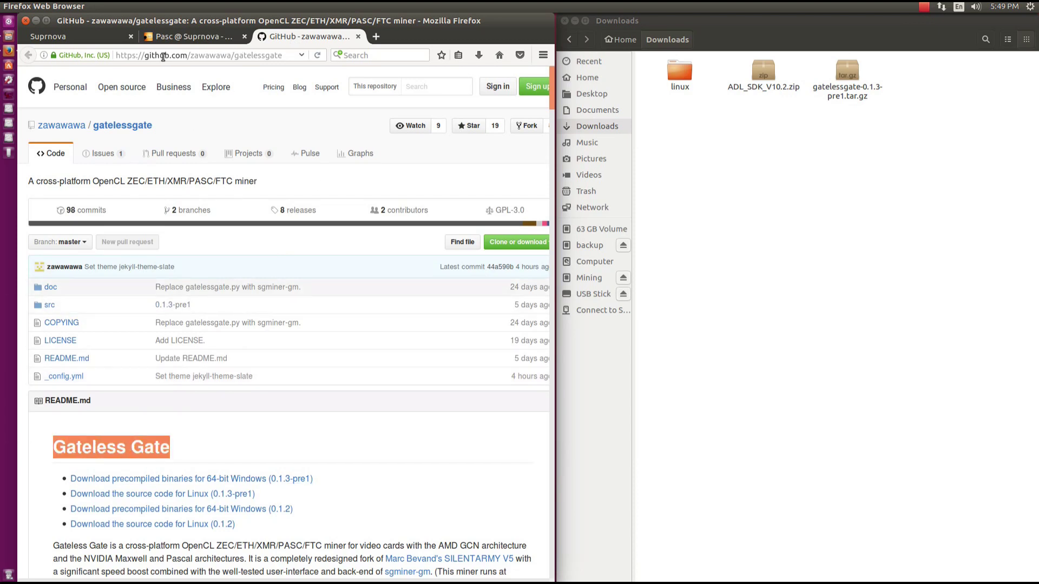
left_click_drag(144, 55, 285, 56)
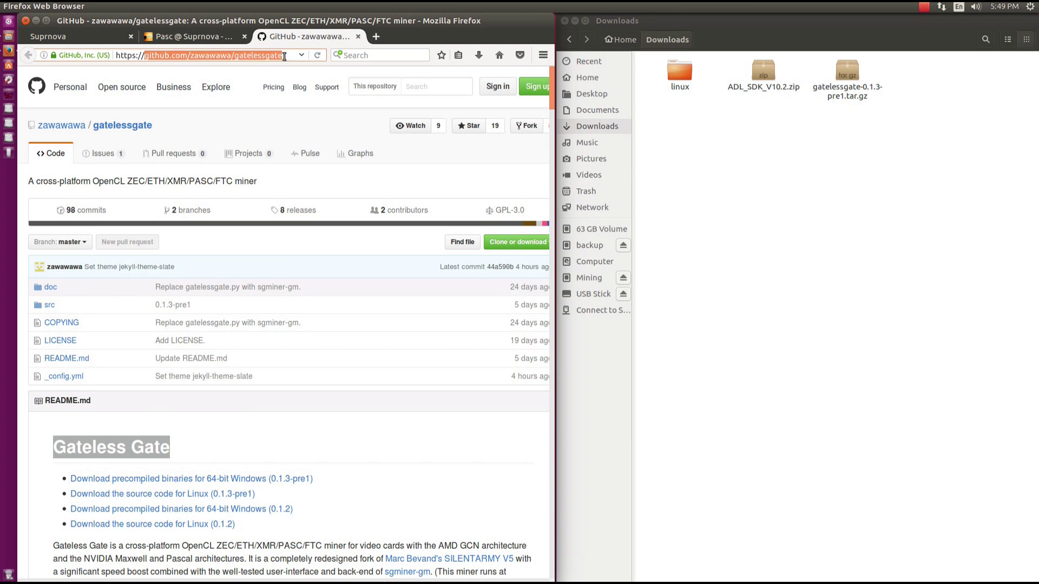
scroll(271, 325, "down", 5)
left_click_drag(269, 341, 70, 341)
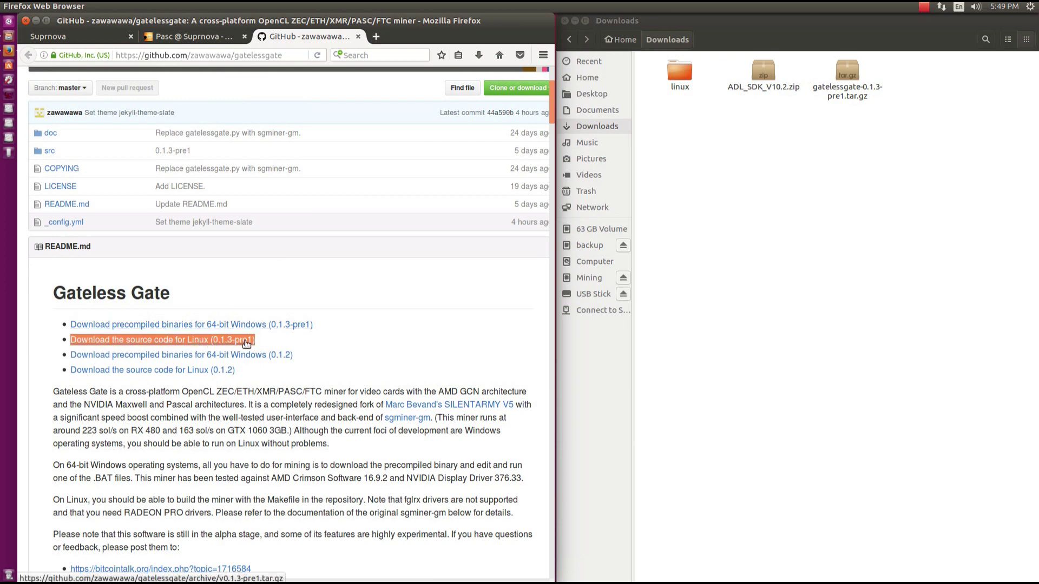
left_click(848, 75)
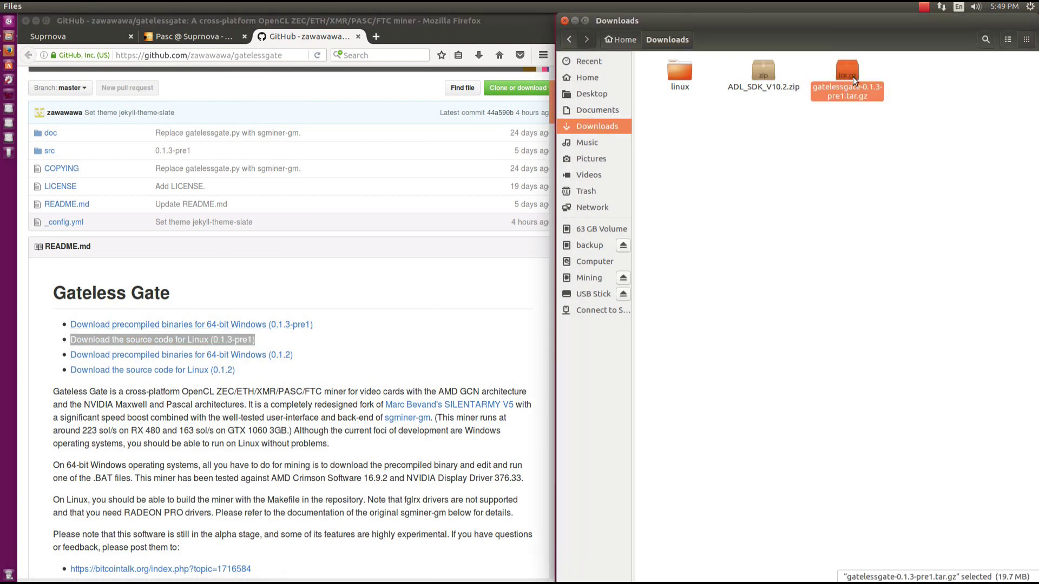
left_click(395, 353)
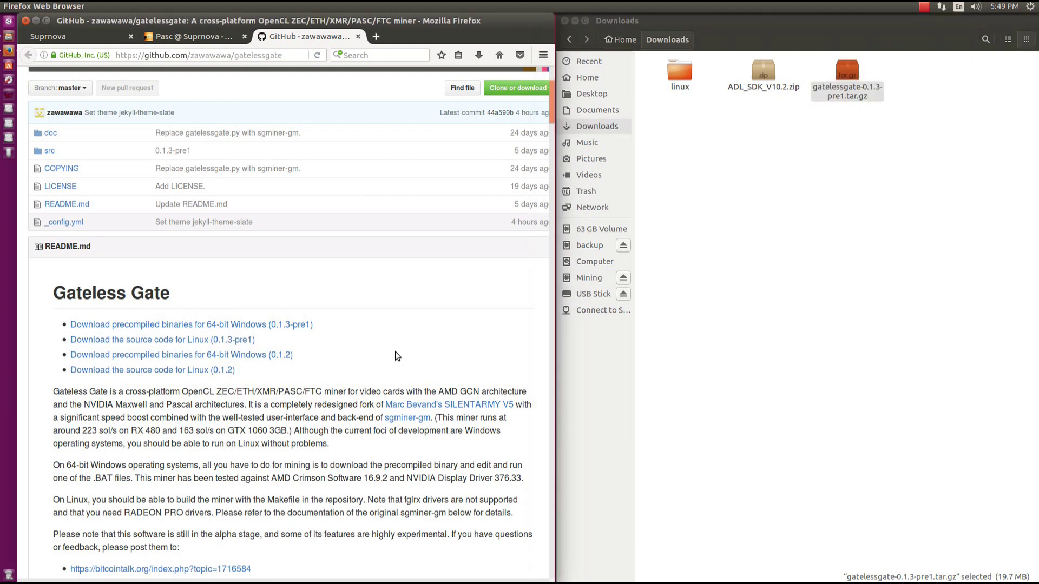
scroll(395, 351, "down", 6)
scroll(392, 349, "down", 10)
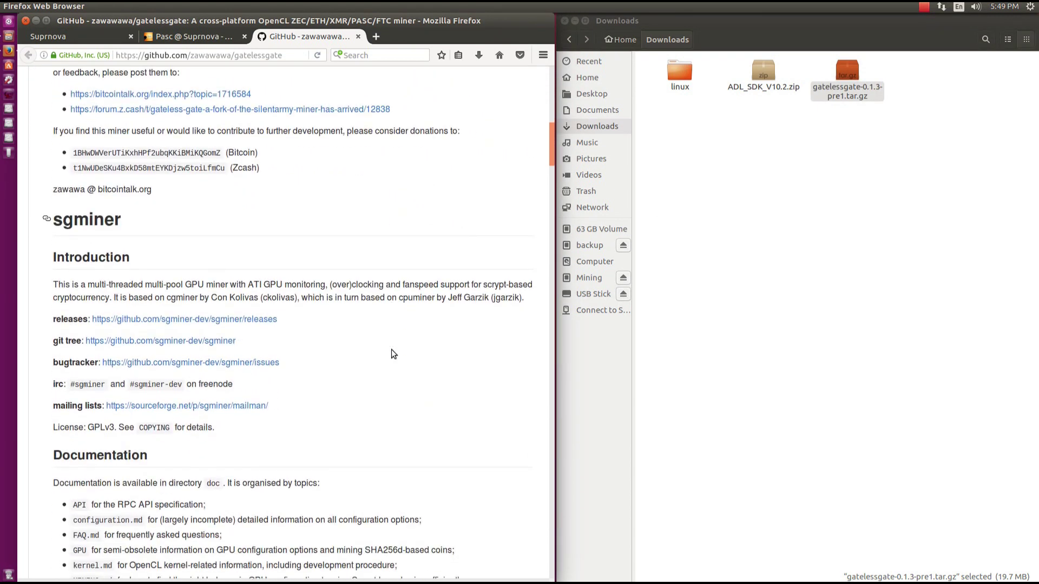
scroll(392, 350, "down", 2)
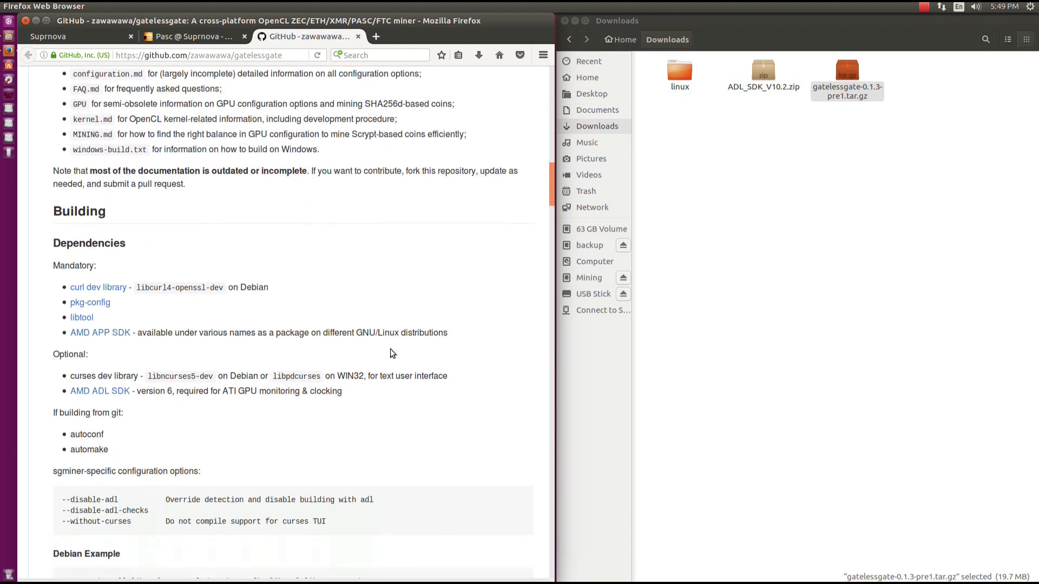
double_click(96, 178)
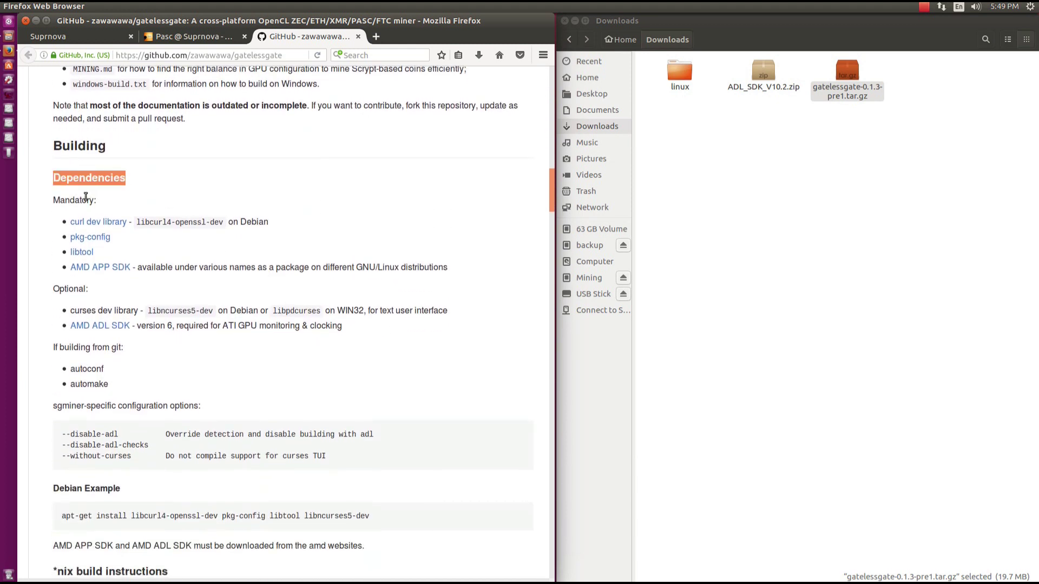
double_click(86, 199)
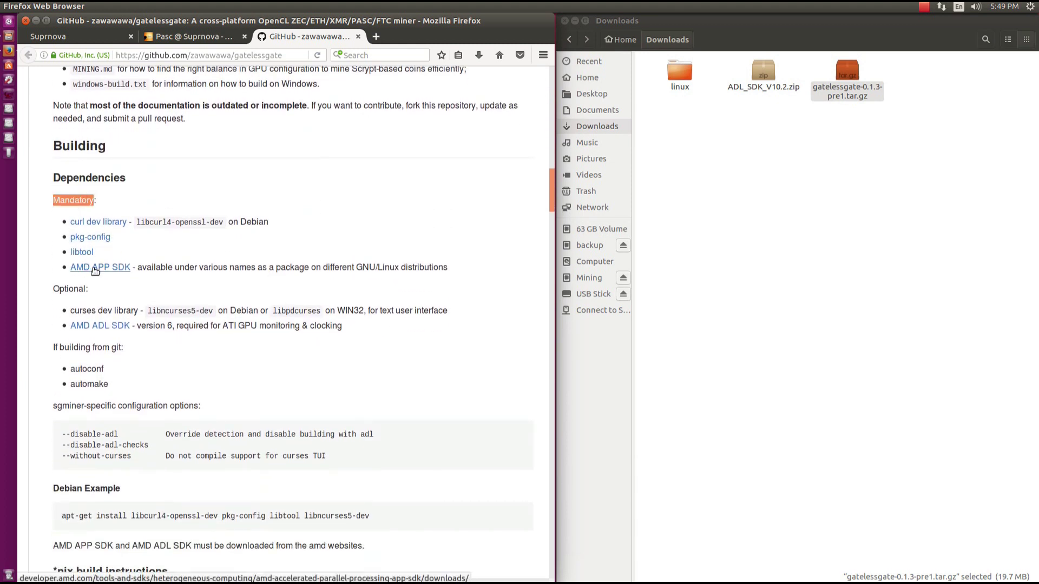
left_click(73, 291)
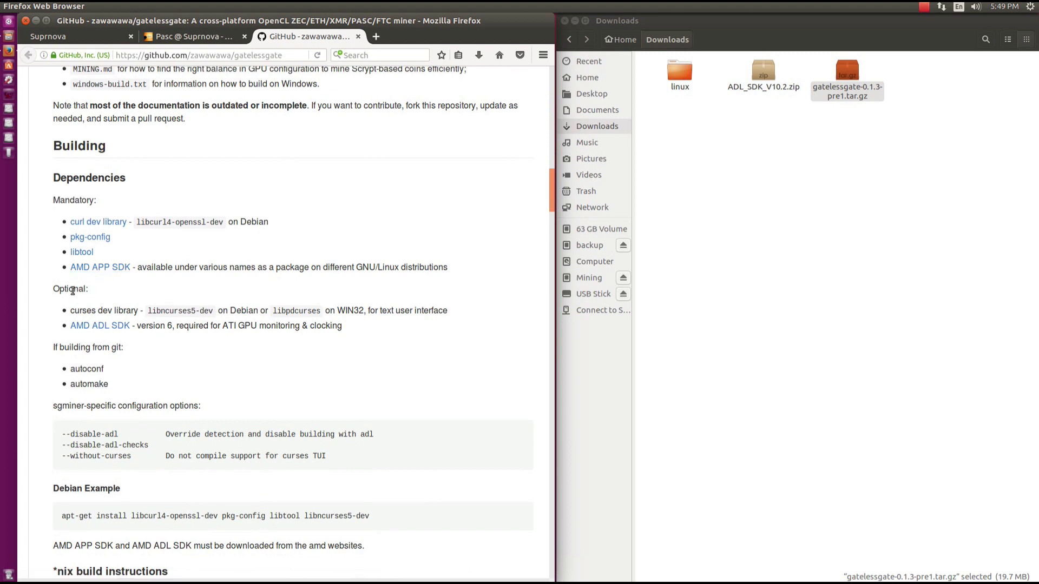
double_click(73, 290)
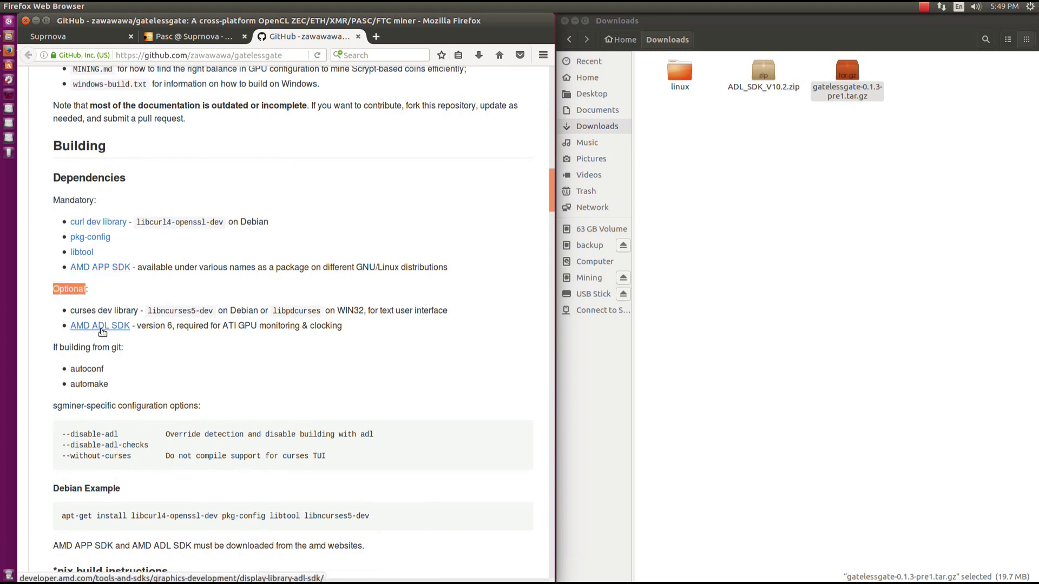
scroll(97, 333, "down", 1)
double_click(86, 338)
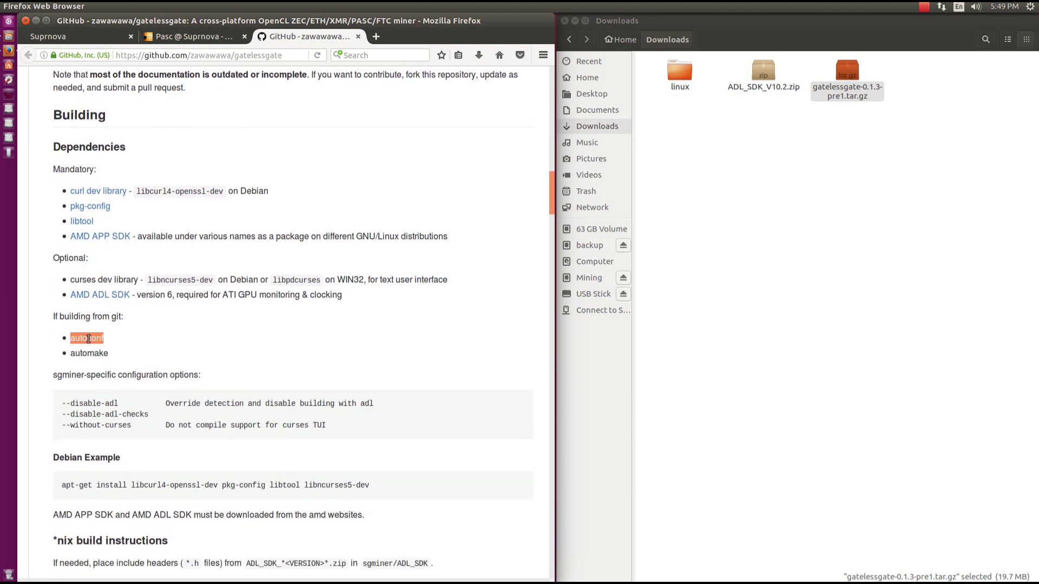
left_click(91, 356)
double_click(91, 355)
double_click(90, 337)
Extract the gatelessgate archive in Downloads and open gatelessgate-0.1.3-pre1's src folder.
right_click(849, 73)
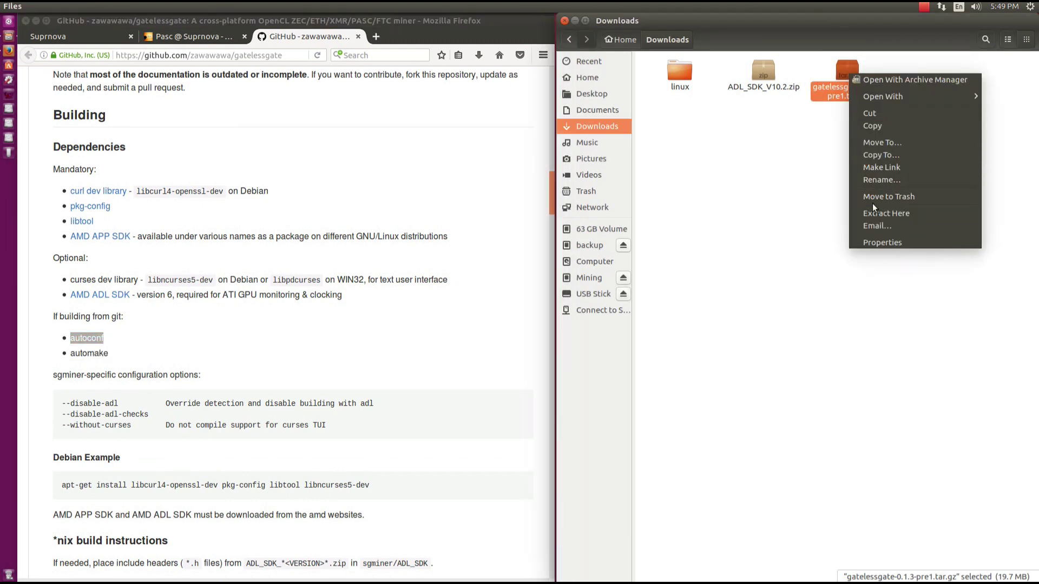
left_click(874, 212)
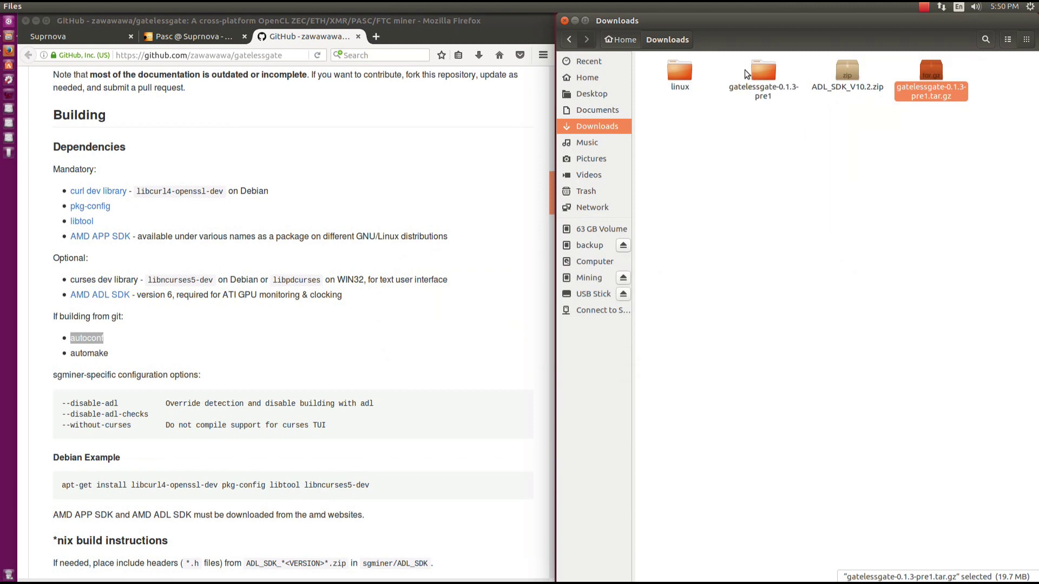
left_click(760, 76)
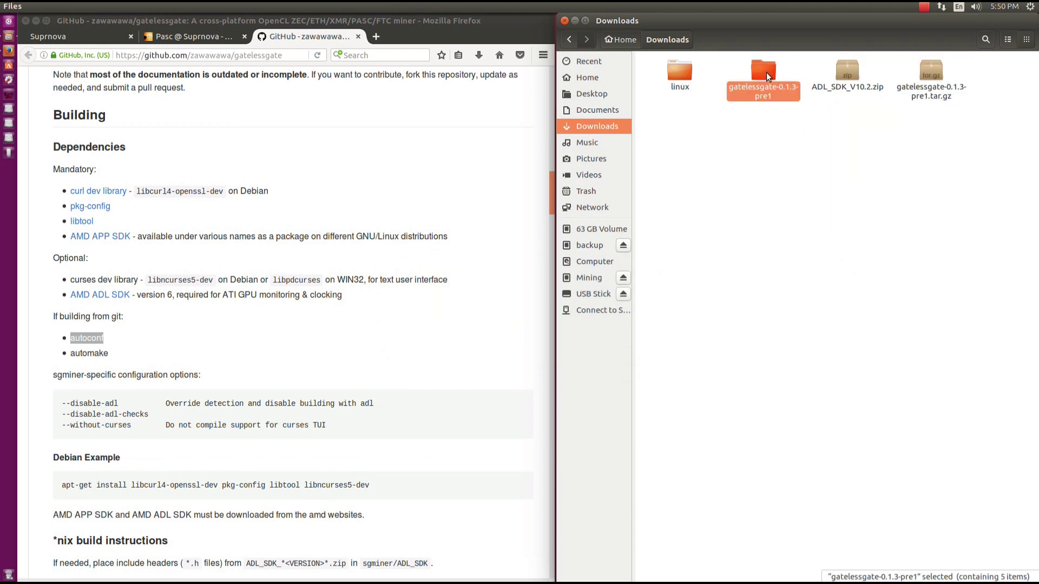
double_click(766, 73)
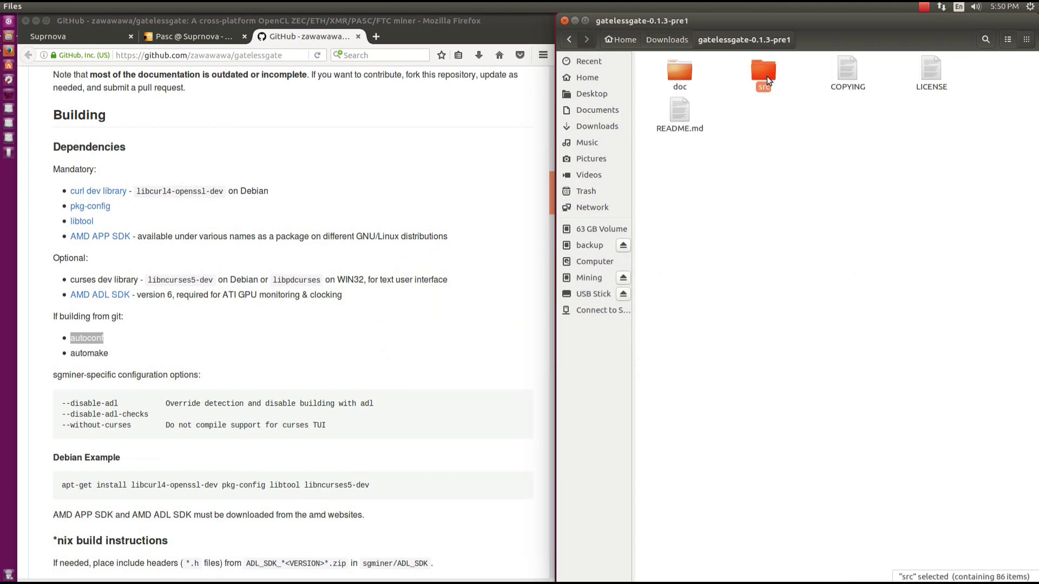
double_click(767, 76)
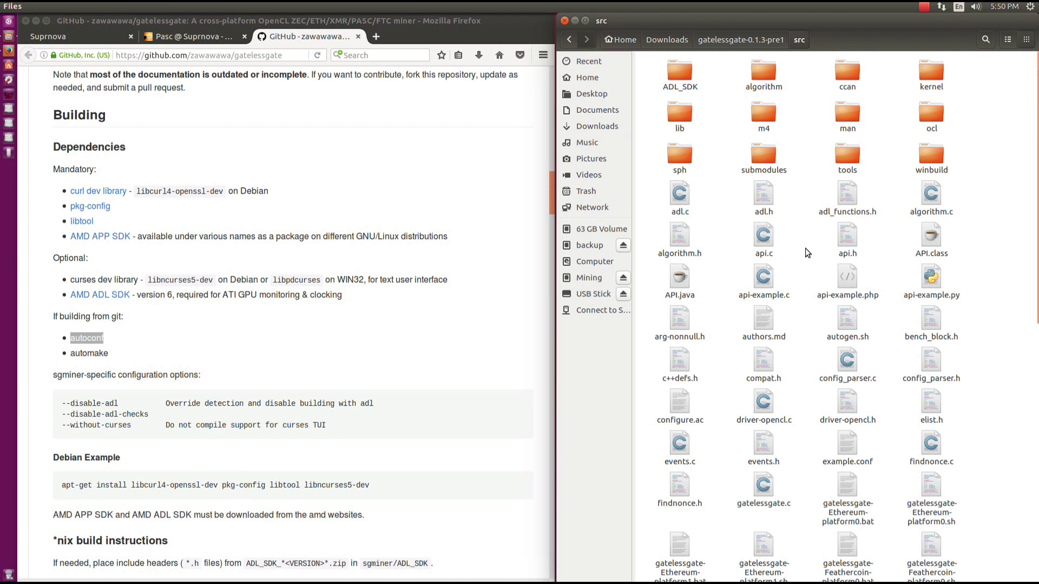
right_click(805, 250)
Open a terminal in the src folder and widen it at the upper right.
left_click(833, 282)
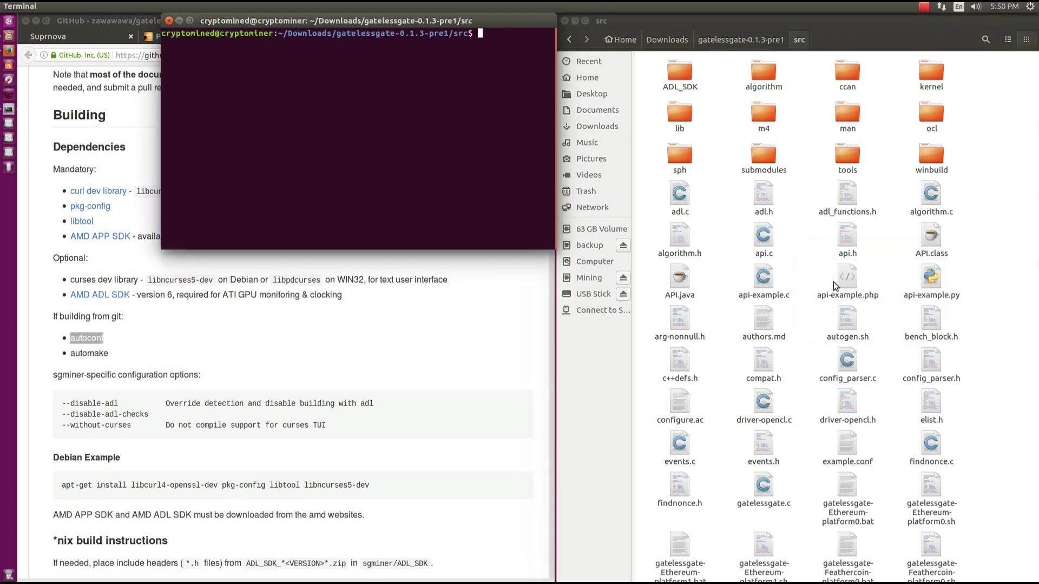
left_click_drag(556, 111, 692, 110)
left_click_drag(606, 22, 952, 24)
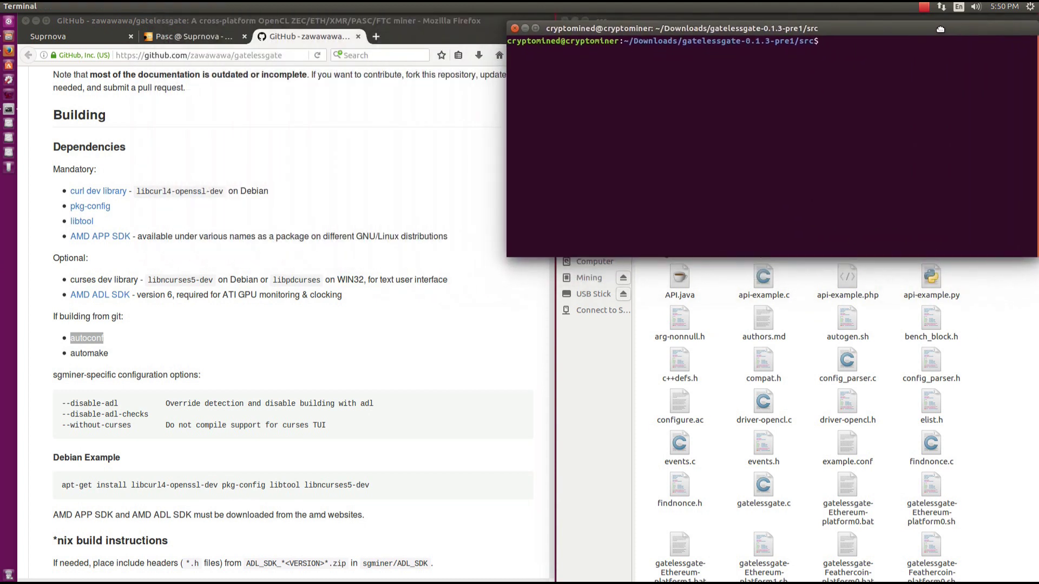
double_click(87, 339)
left_click(748, 109)
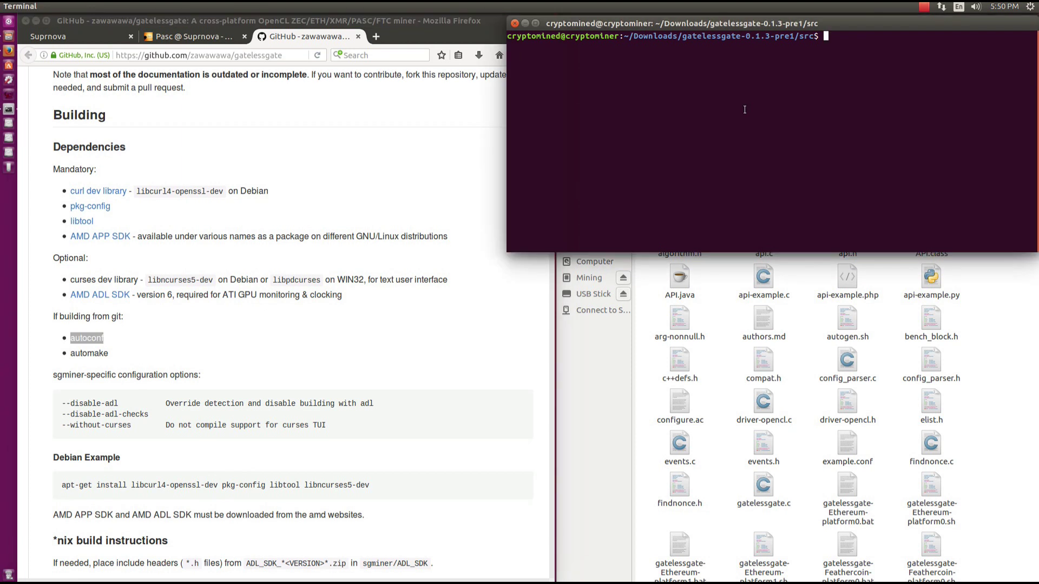
Install autoconf with 'sudo apt install autoconf', entering the password and confirming with y.
type("sudo apt install autoconf")
key("Return")
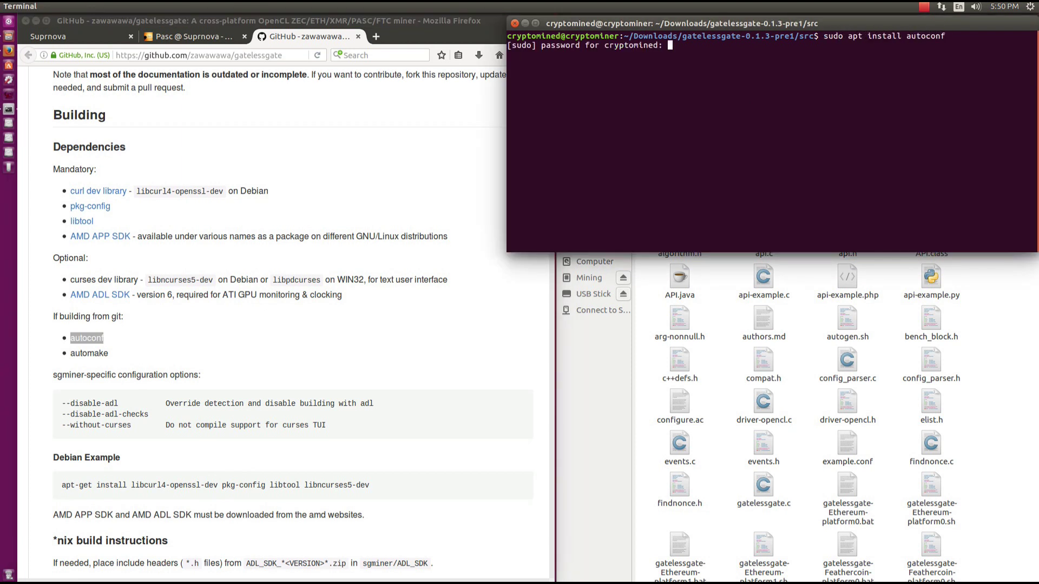
key("Return")
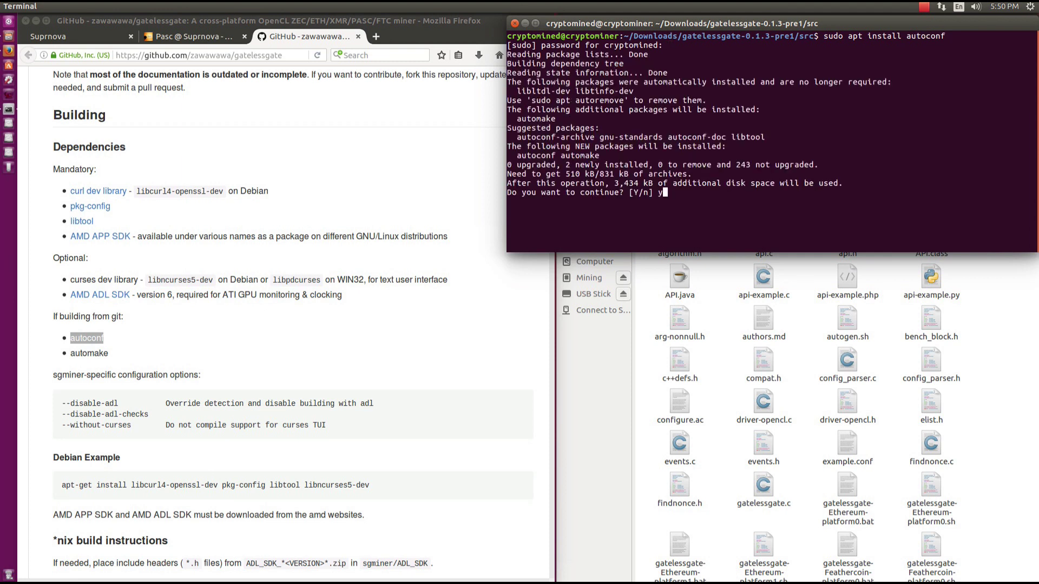
type("y")
key("Return")
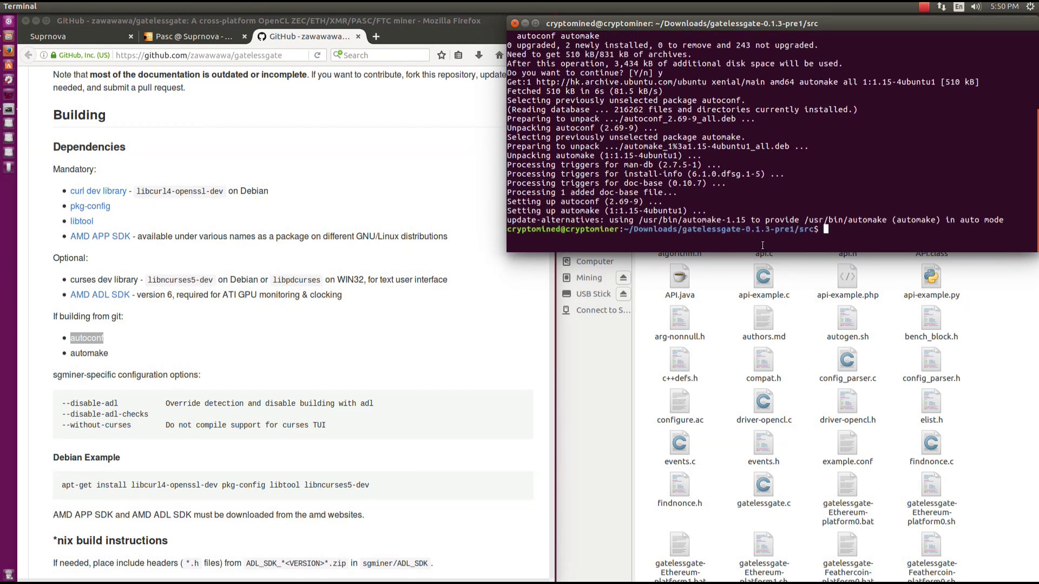
left_click(337, 358)
scroll(337, 358, "down", 5)
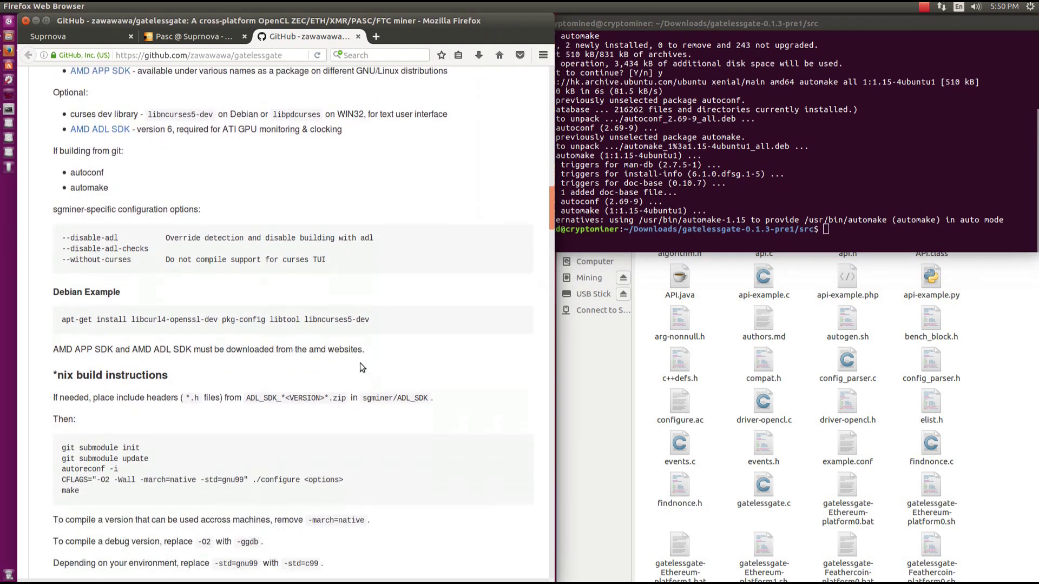
Copy the README's Debian apt-get dependency line and run it with sudo in the terminal.
scroll(337, 358, "down", 3)
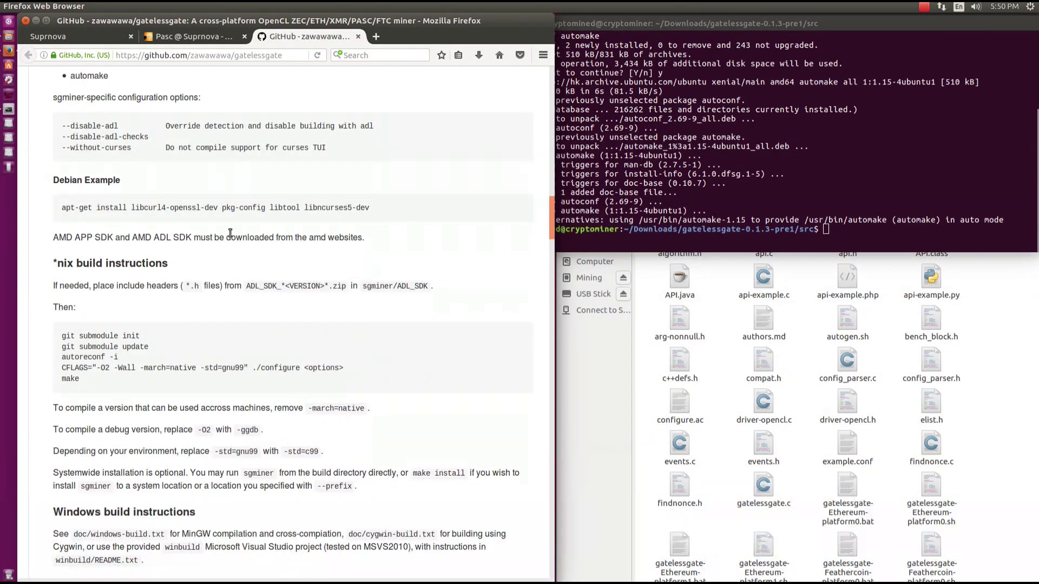
triple_click(217, 207)
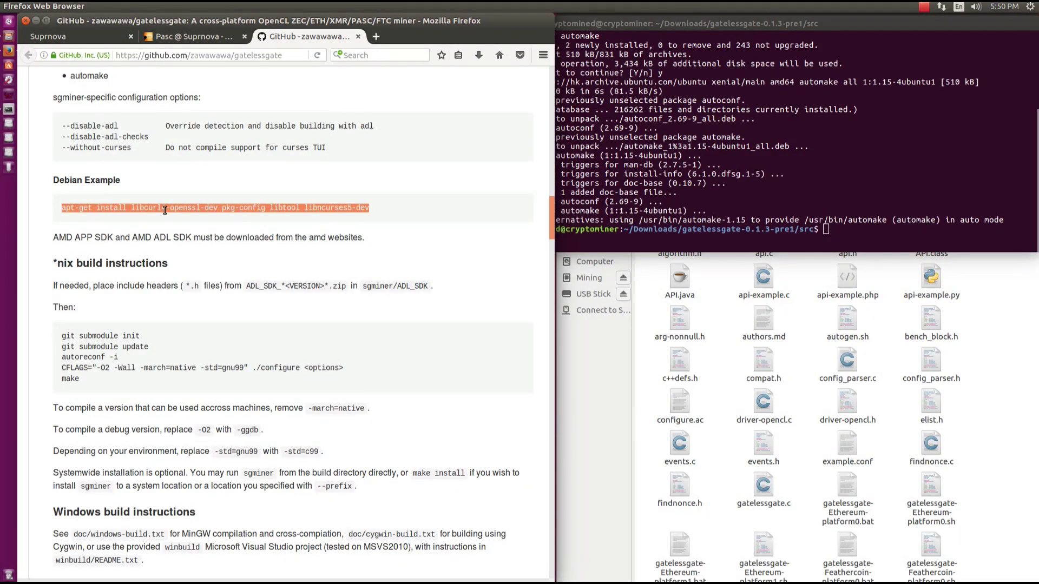
right_click(278, 209)
left_click(295, 217)
left_click(797, 195)
type("sud")
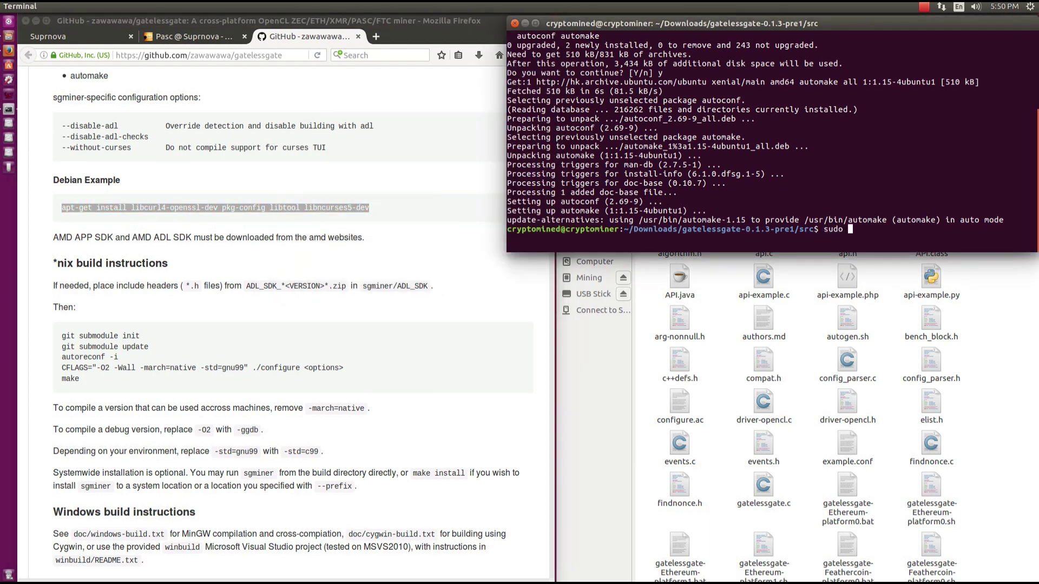
type("o")
right_click(863, 174)
left_click(896, 204)
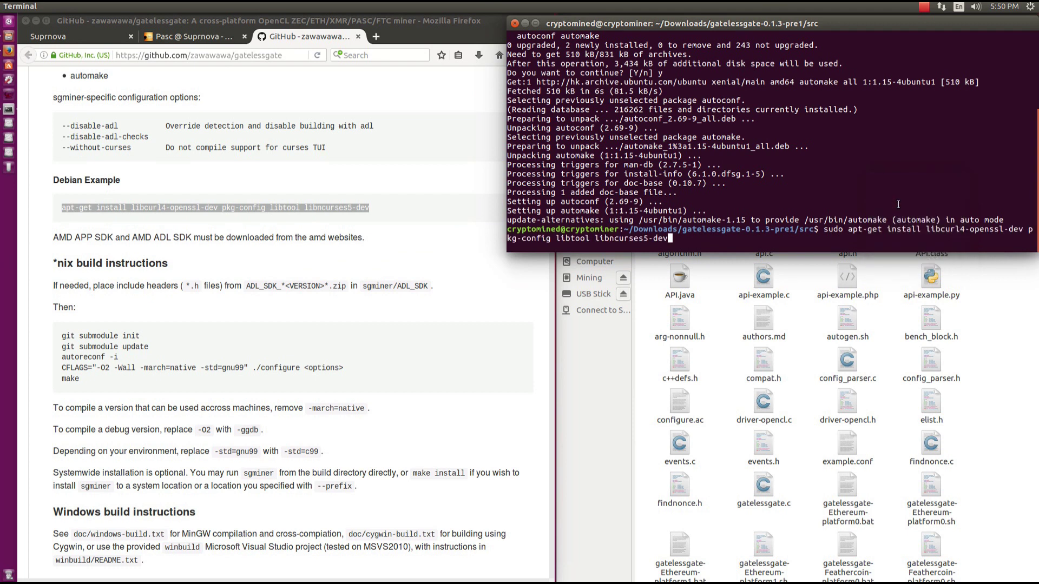
key("Return")
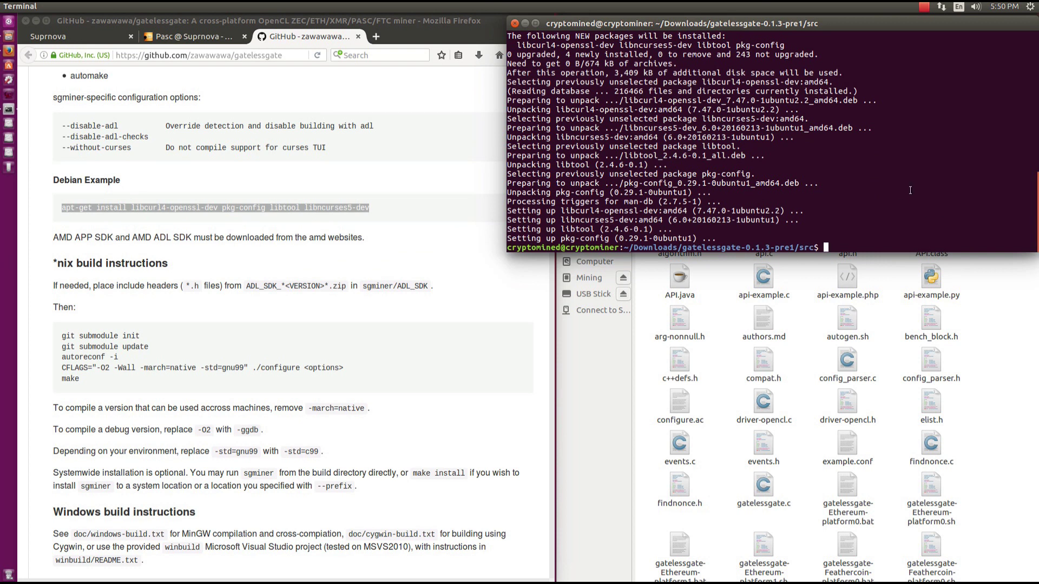
Copy 'autoreconf -i' from the README build instructions and run it in the terminal.
left_click_drag(132, 235, 193, 236)
scroll(129, 206, "up", 5)
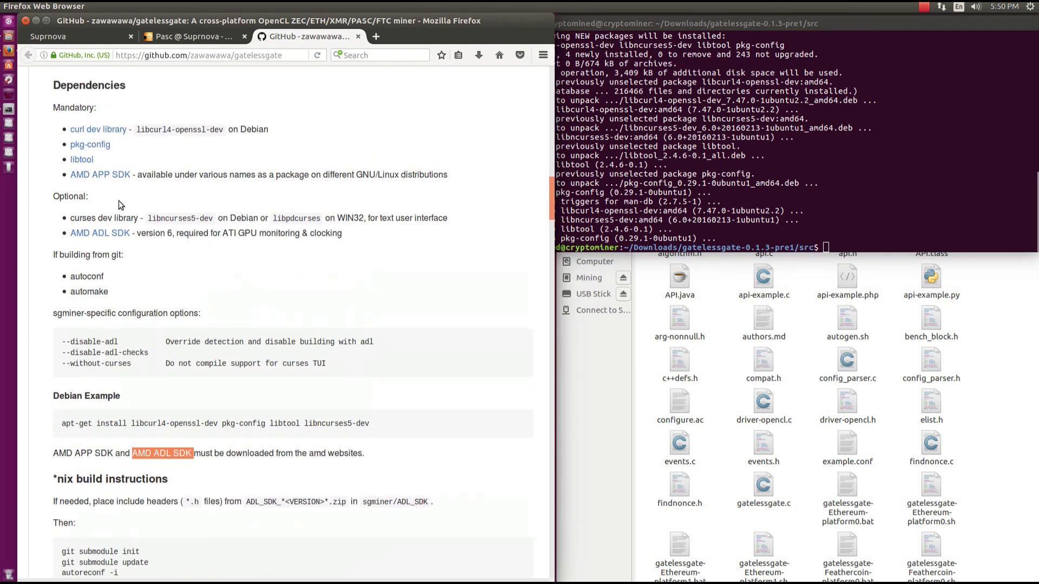
double_click(60, 195)
scroll(229, 227, "down", 5)
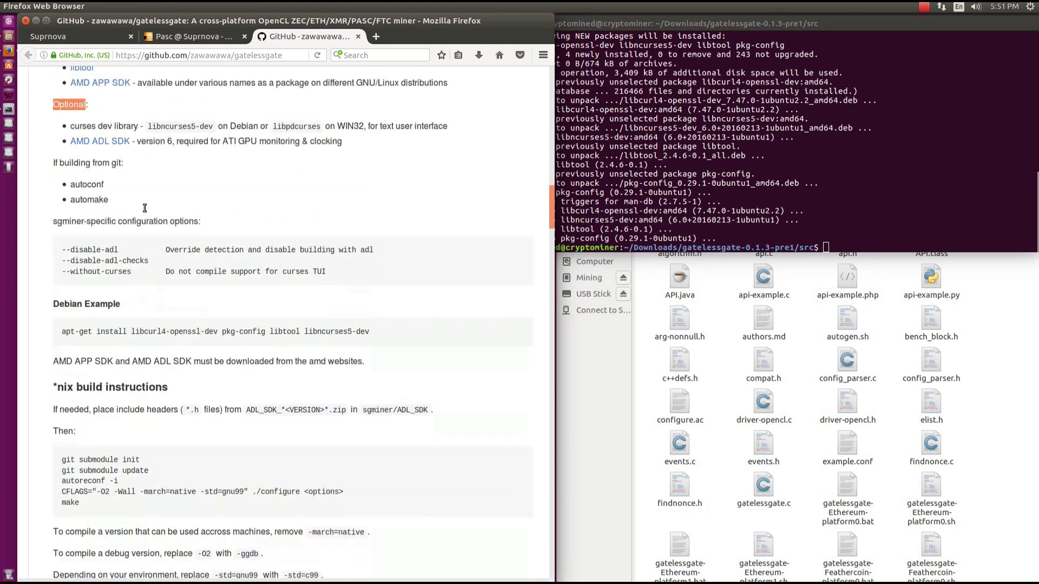
triple_click(229, 227)
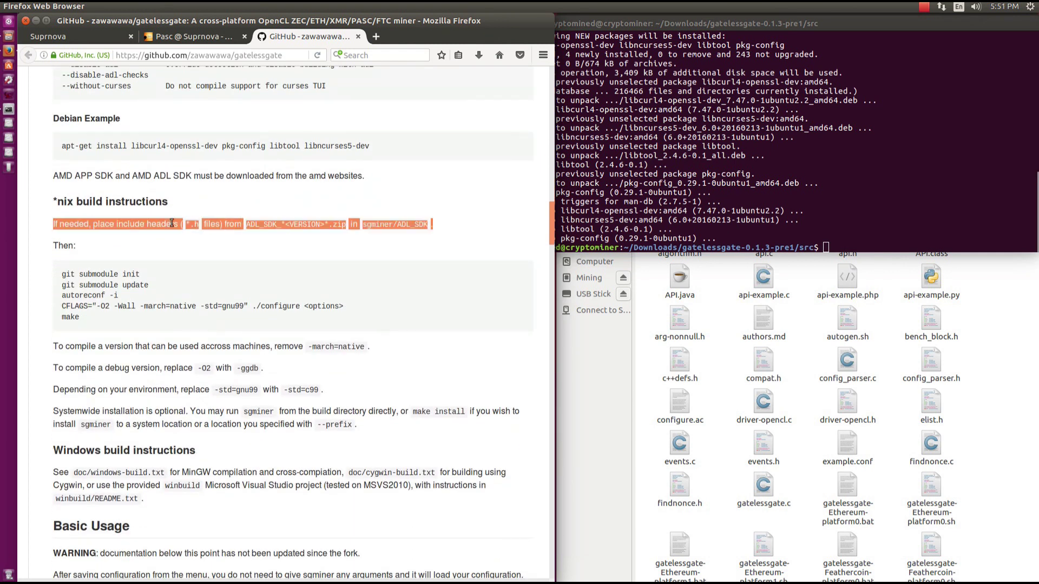
left_click(192, 256)
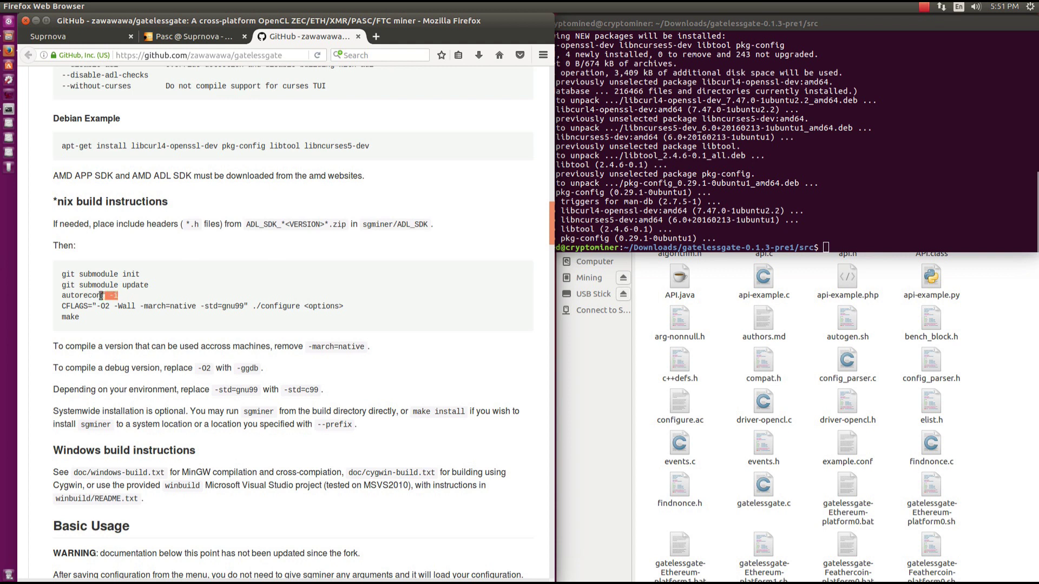
left_click_drag(101, 295, 64, 295)
right_click(73, 295)
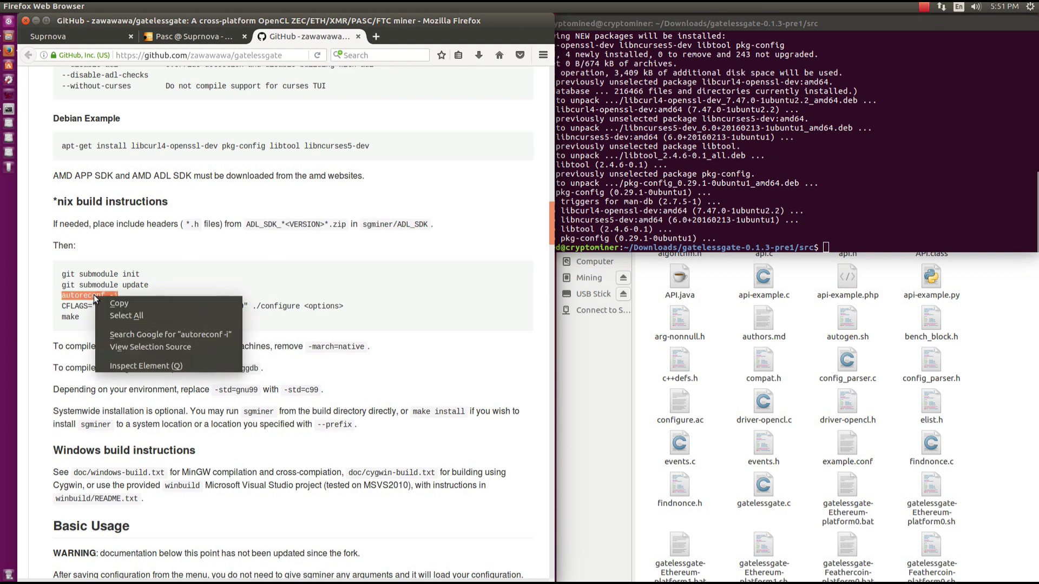
left_click(109, 301)
right_click(859, 220)
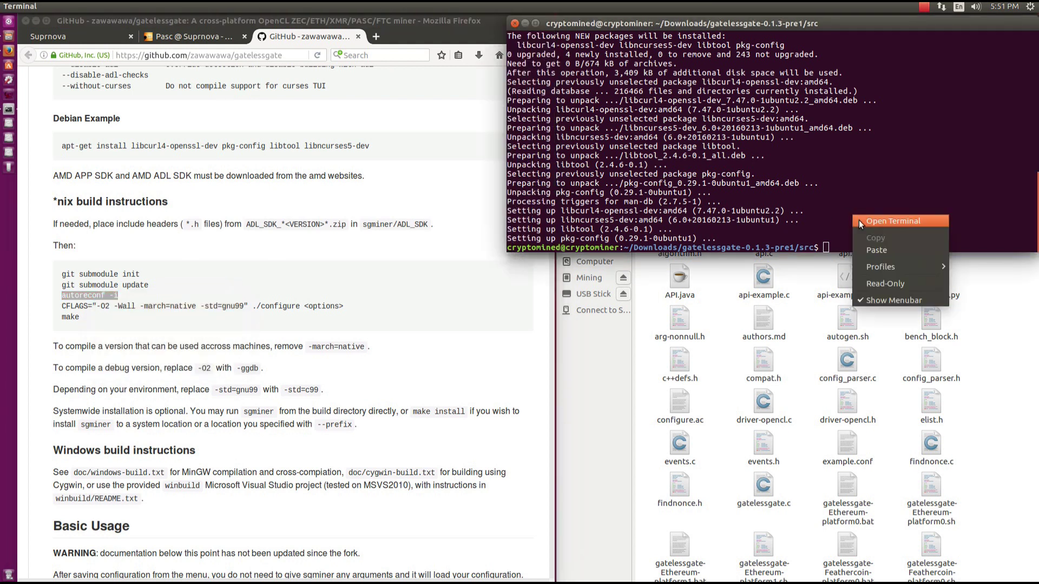
left_click(875, 249)
key("Return")
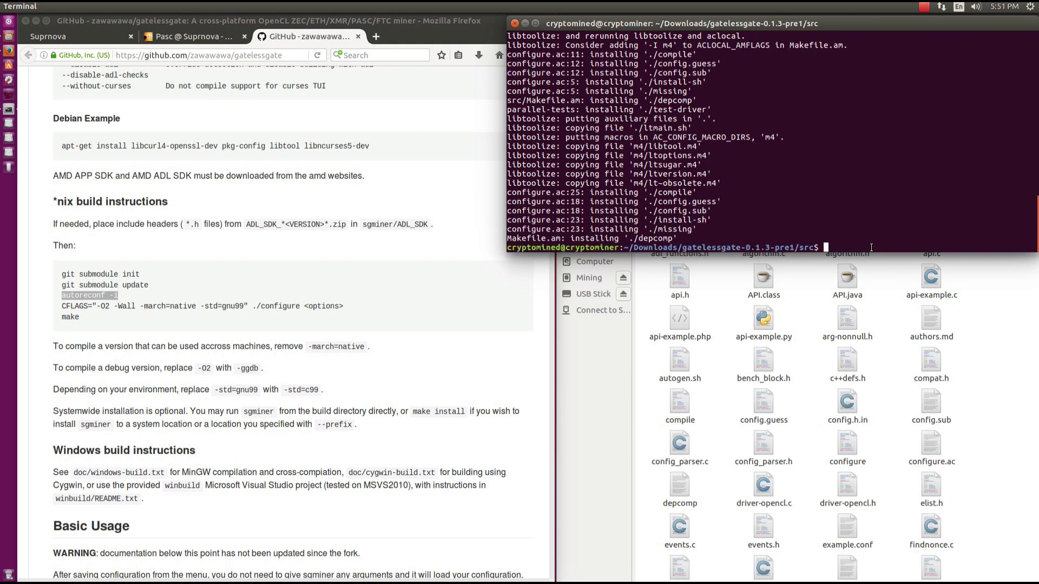
Copy the README's CFLAGS ./configure command and run it in the terminal.
left_click(301, 306)
left_click_drag(301, 306, 61, 307)
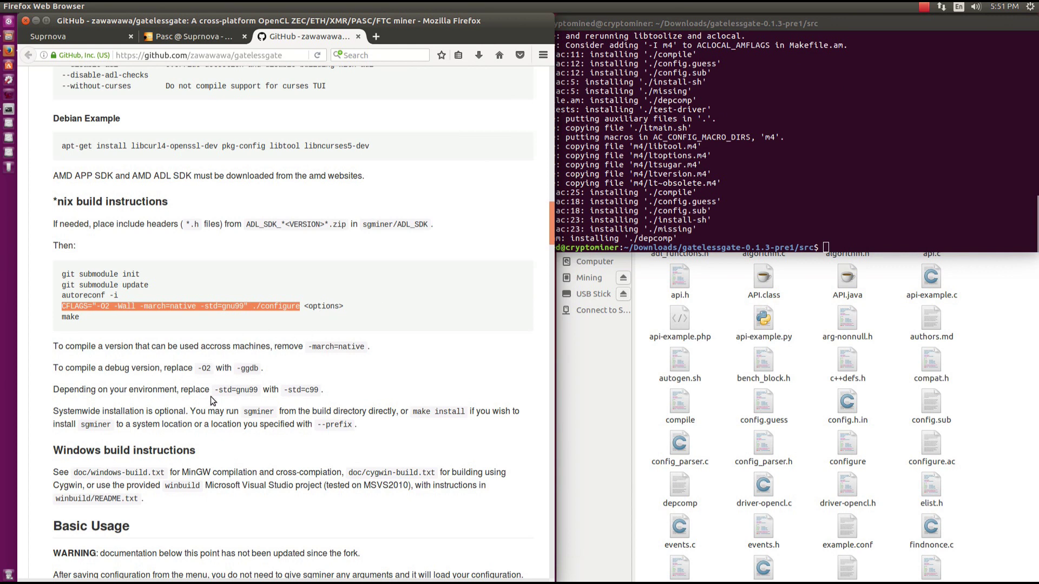
right_click(248, 306)
left_click(281, 313)
right_click(856, 211)
left_click(864, 246)
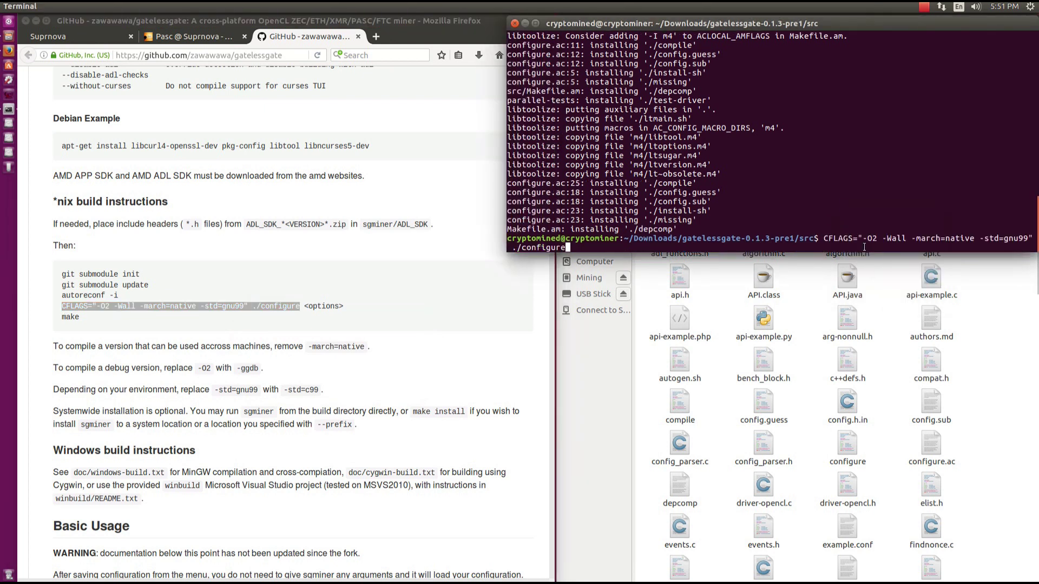
key("Return")
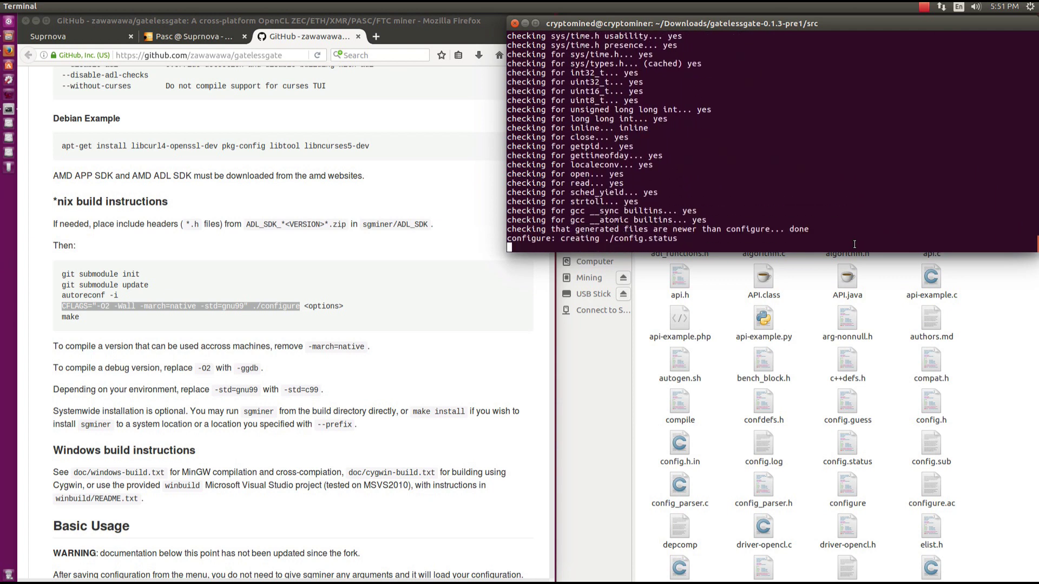
Compile the gatelessgate source by running make in the terminal.
left_click_drag(37, 322, 84, 317)
left_click(893, 174)
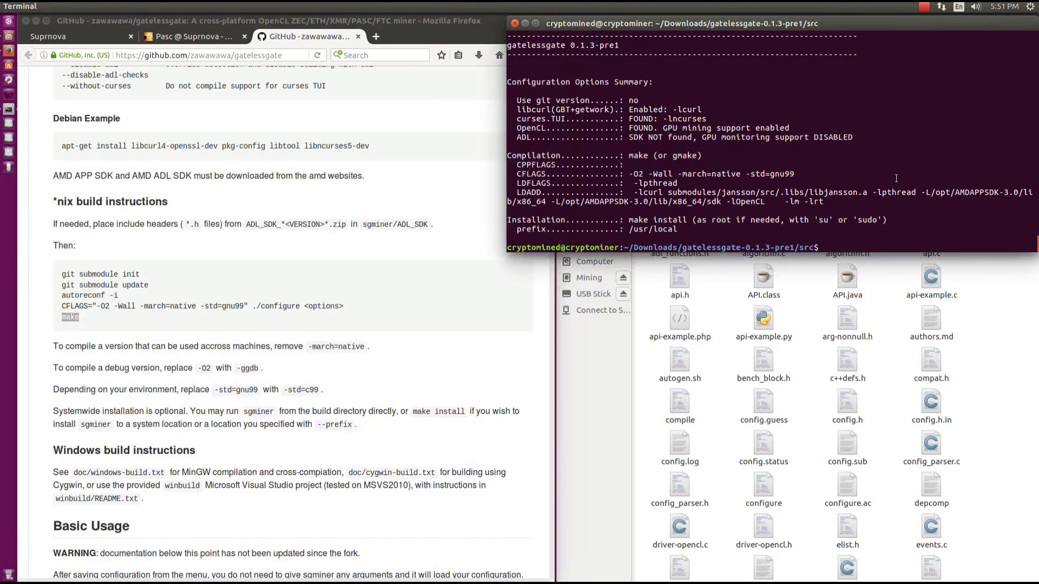
type("make")
key("Return")
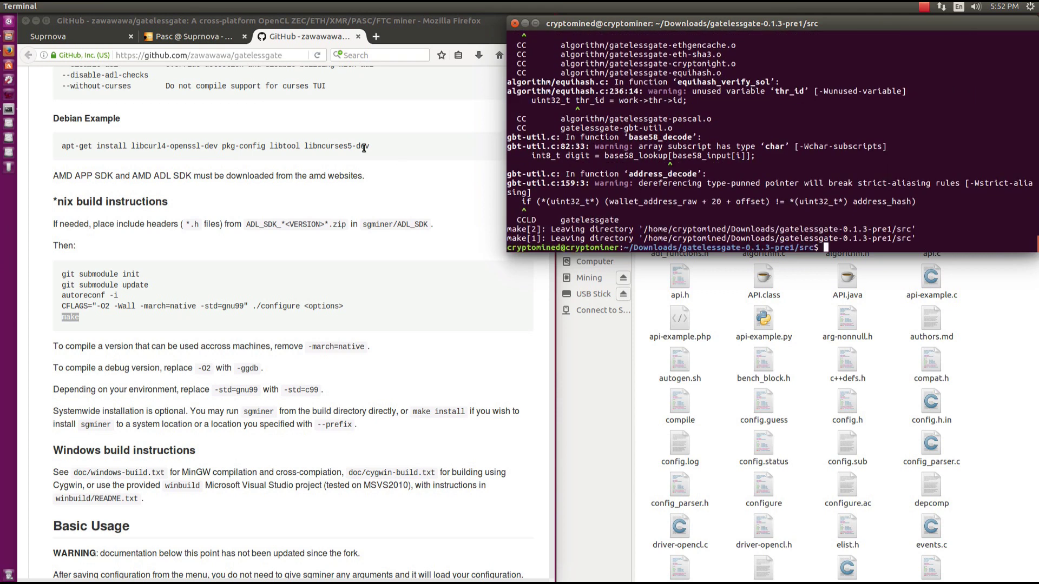
Go to My Account > My Workers on the Suprnova PascalCoin pool page.
left_click(173, 37)
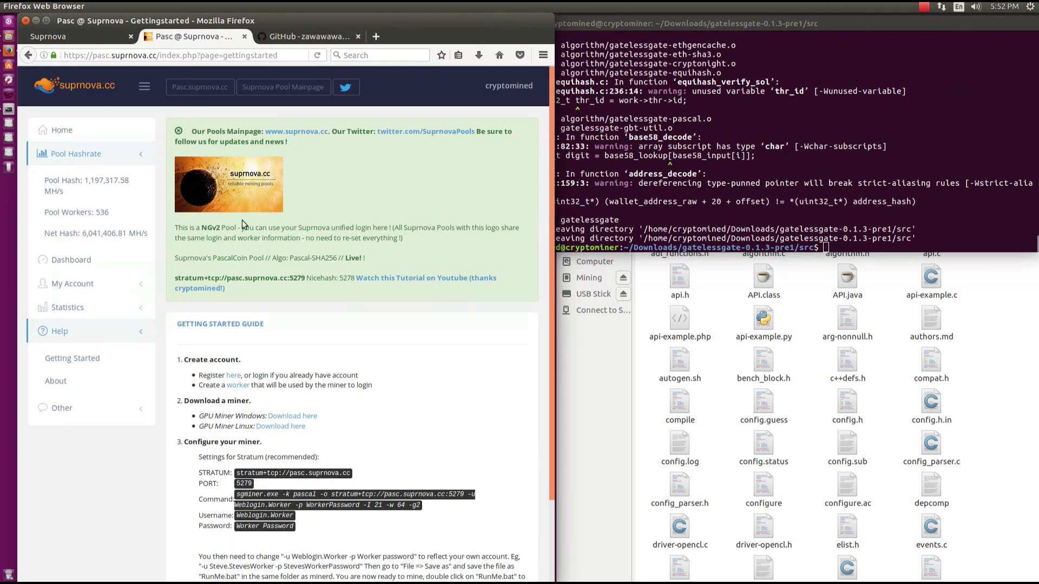
scroll(242, 220, "down", 2)
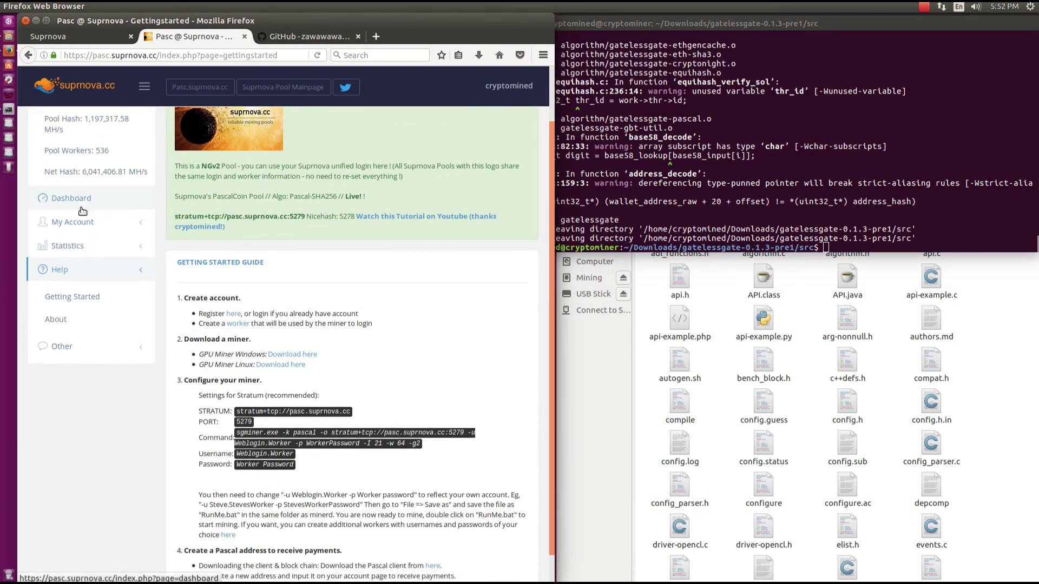
left_click(87, 221)
left_click(76, 277)
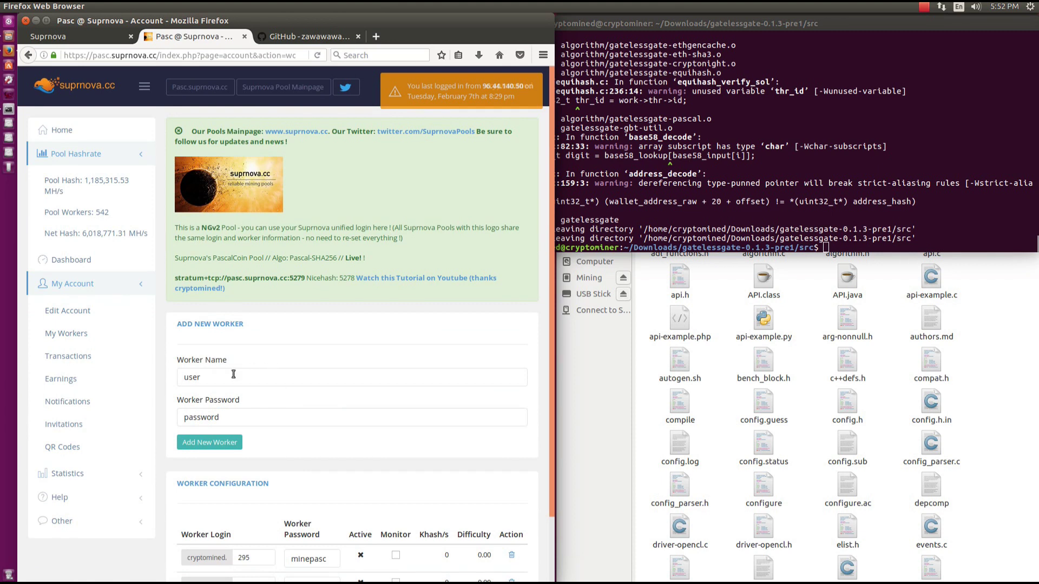
scroll(209, 347, "down", 2)
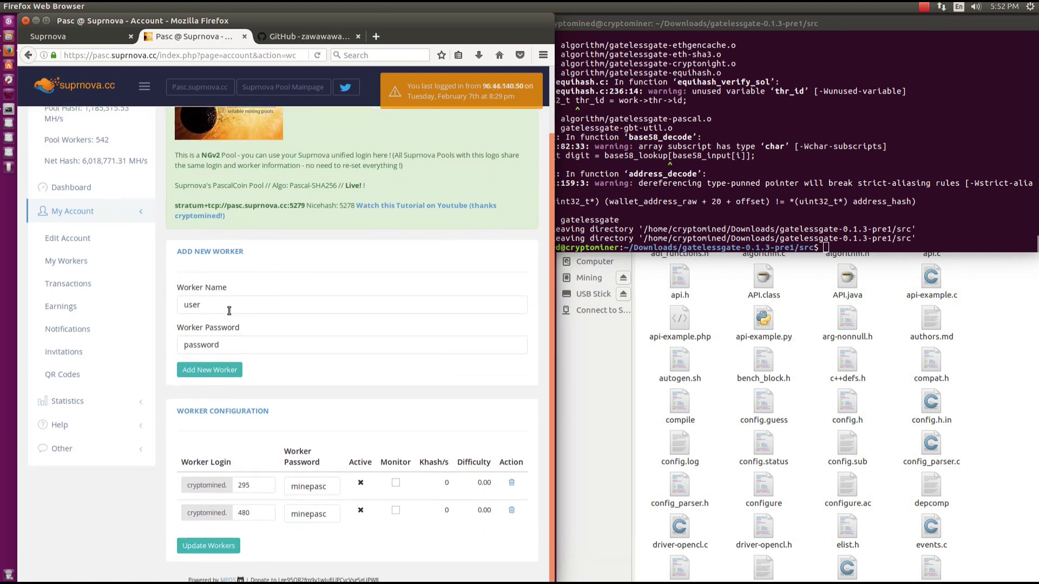
Add a new worker named 470 with the shared worker password.
left_click(229, 311)
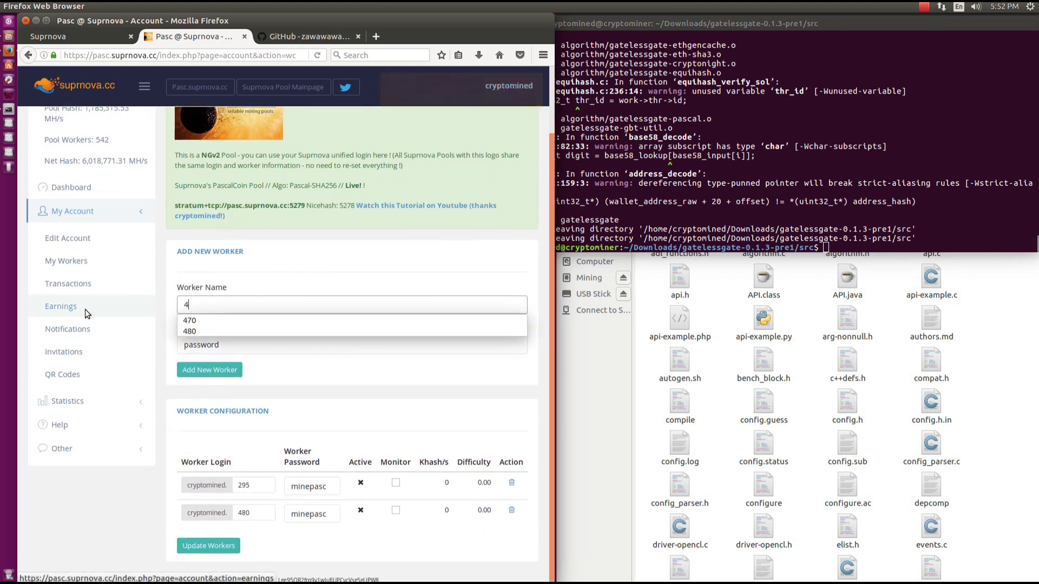
key("Tab")
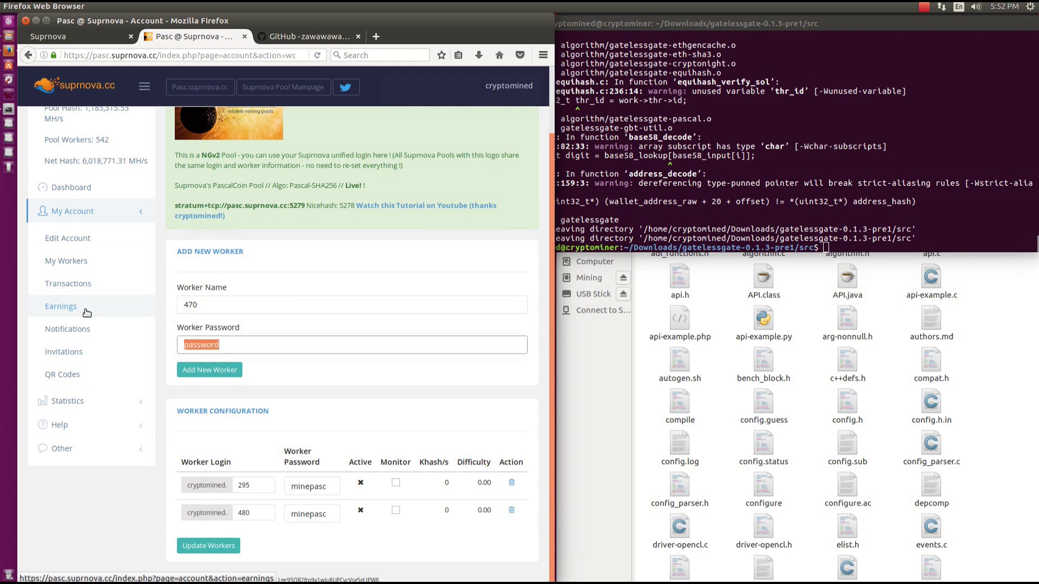
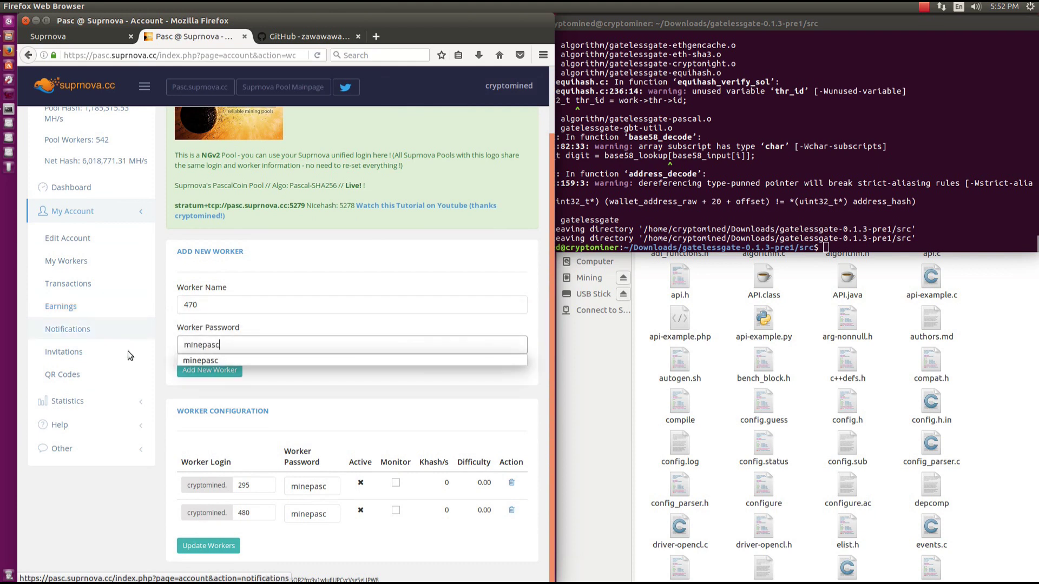
left_click(210, 373)
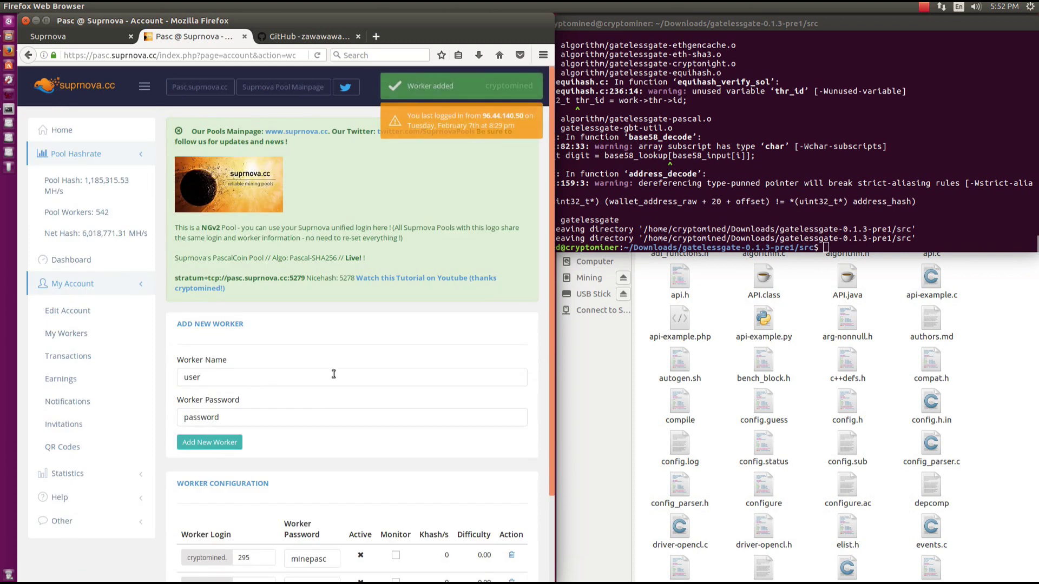
Check worker 470's login and password in the worker table.
scroll(341, 373, "down", 3)
double_click(215, 518)
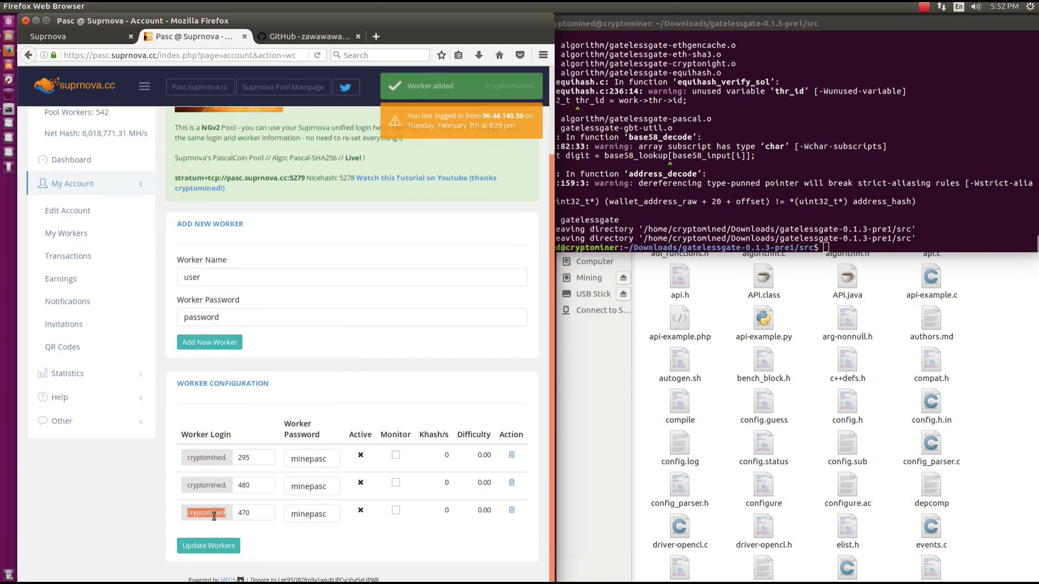
double_click(254, 514)
double_click(324, 514)
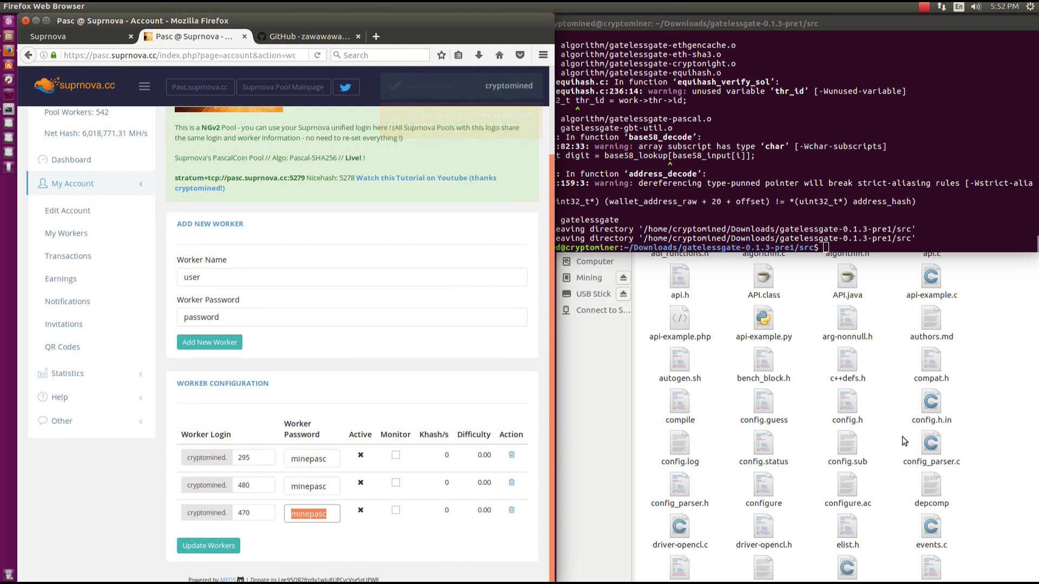
left_click(811, 427)
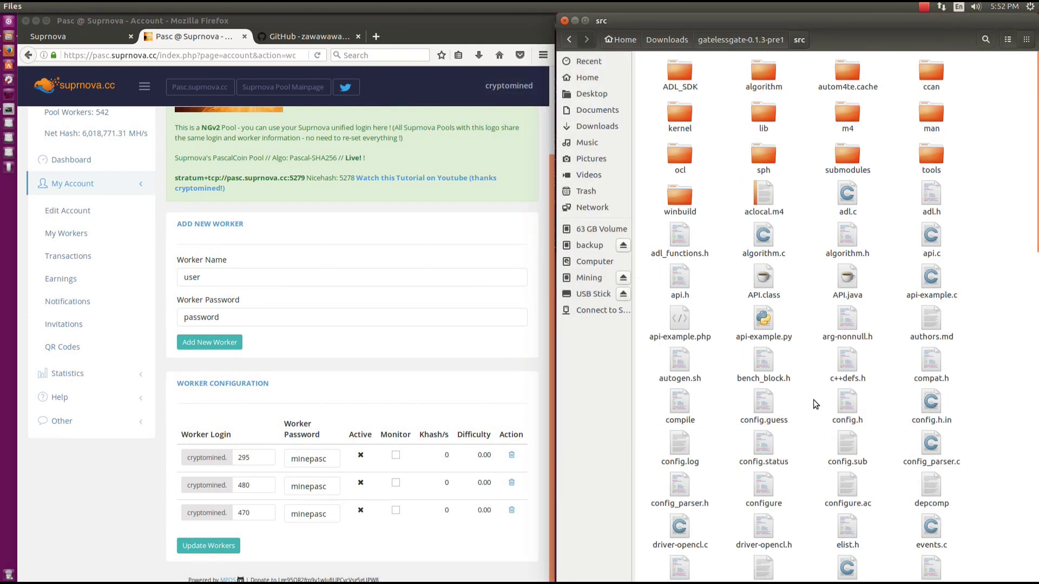
Close the build terminal and open gatelessgate-Pascal-platform0.sh from src in gedit.
left_click(9, 109)
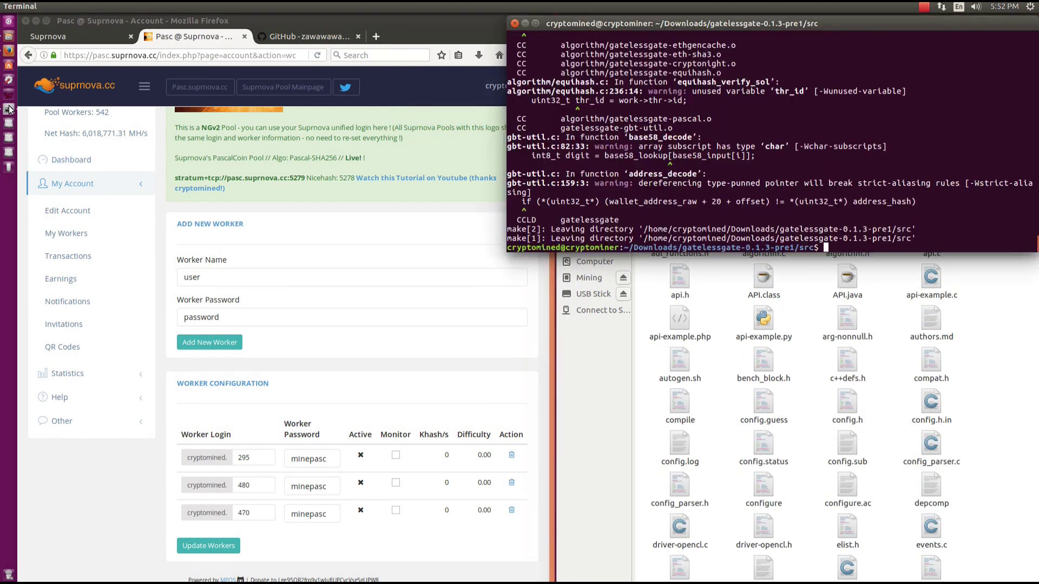
left_click(514, 23)
scroll(807, 332, "down", 2)
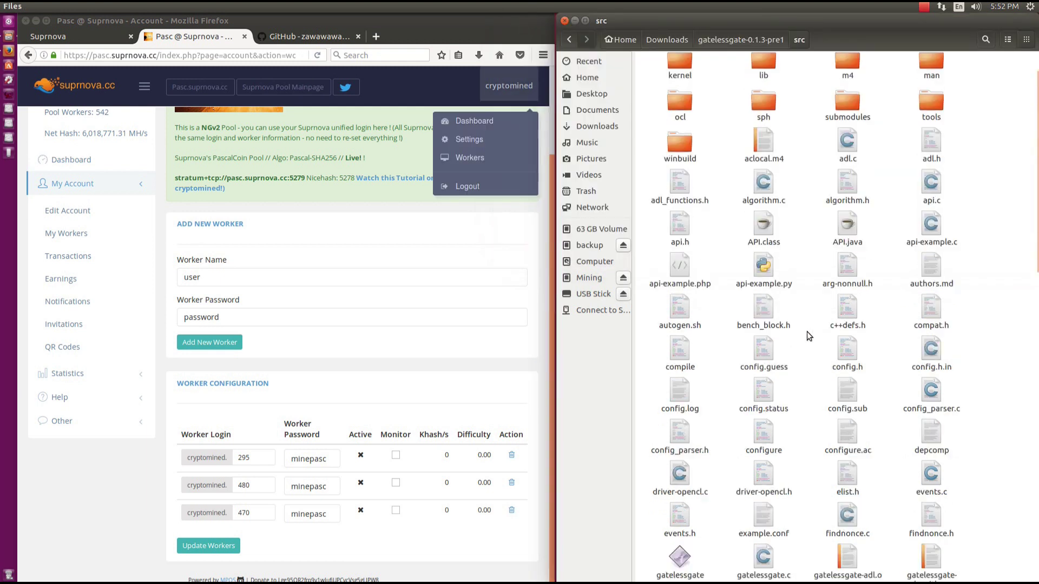
scroll(807, 332, "down", 10)
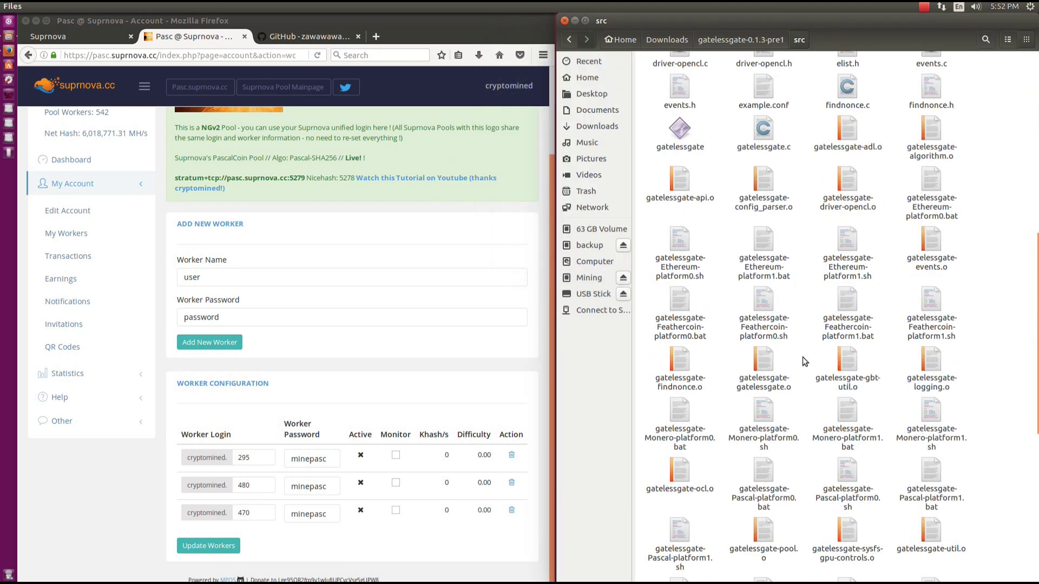
left_click(851, 477)
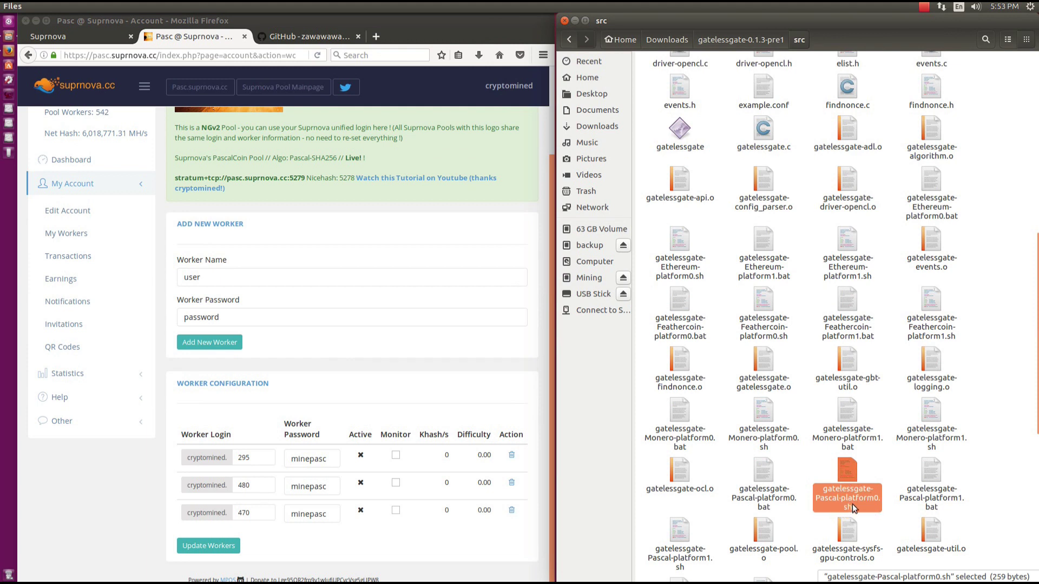
double_click(847, 493)
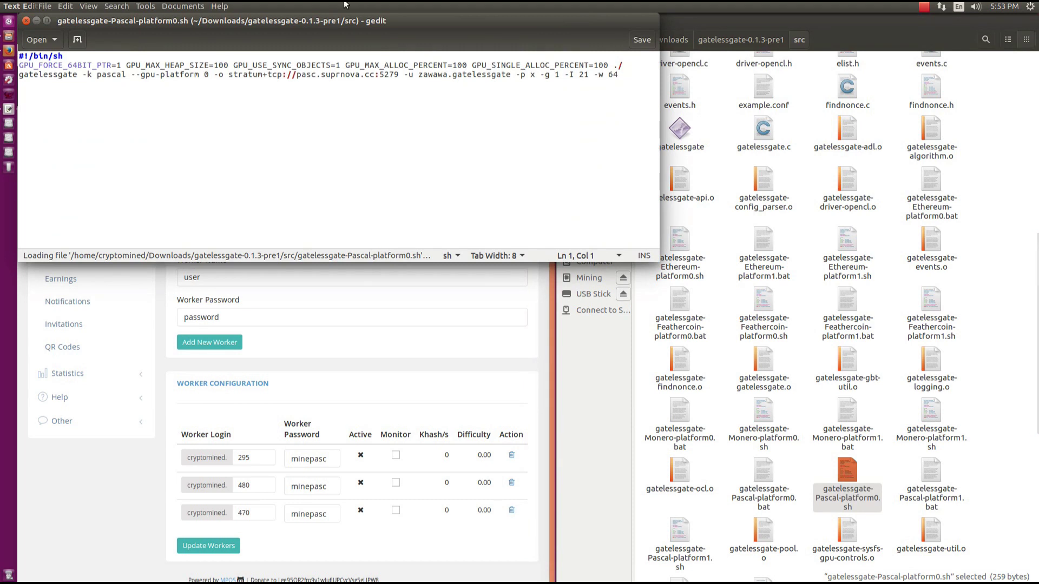
left_click_drag(343, 23, 659, 68)
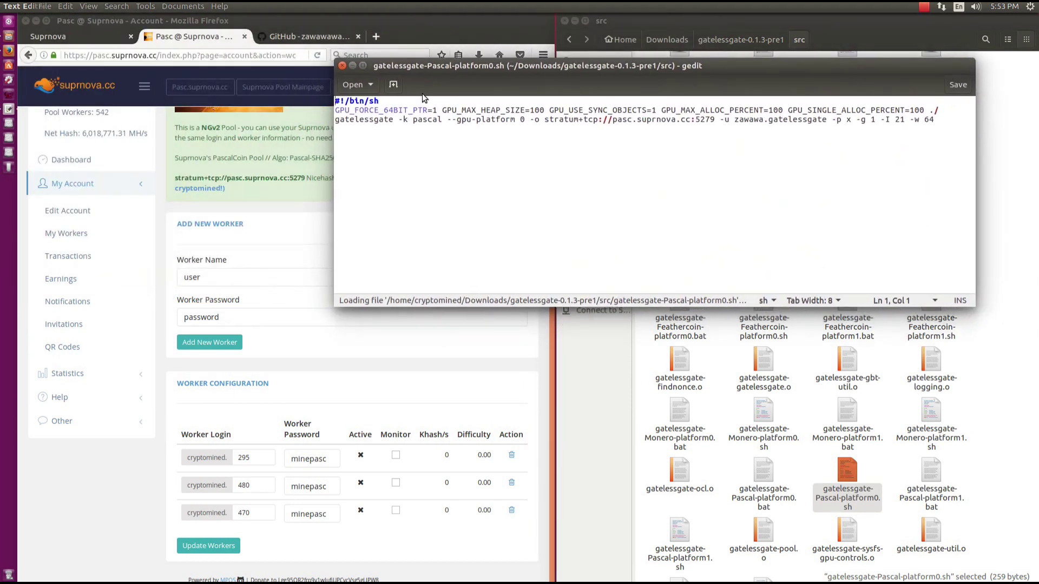
left_click_drag(411, 120, 442, 122)
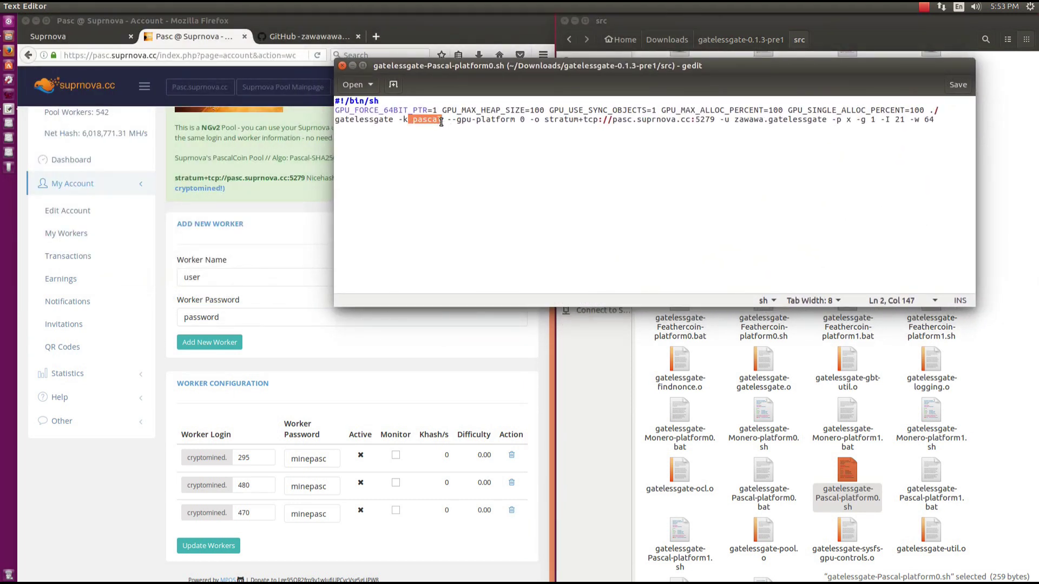
Point the script's -u login at the account's worker 470, set its worker password, and save.
left_click_drag(614, 120, 856, 122)
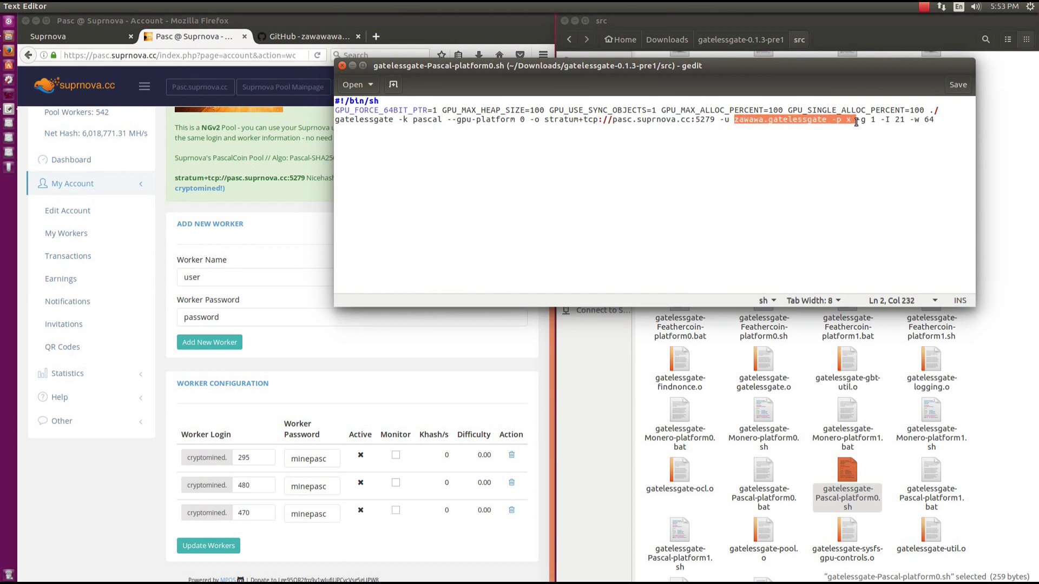
double_click(751, 124)
type("cryp")
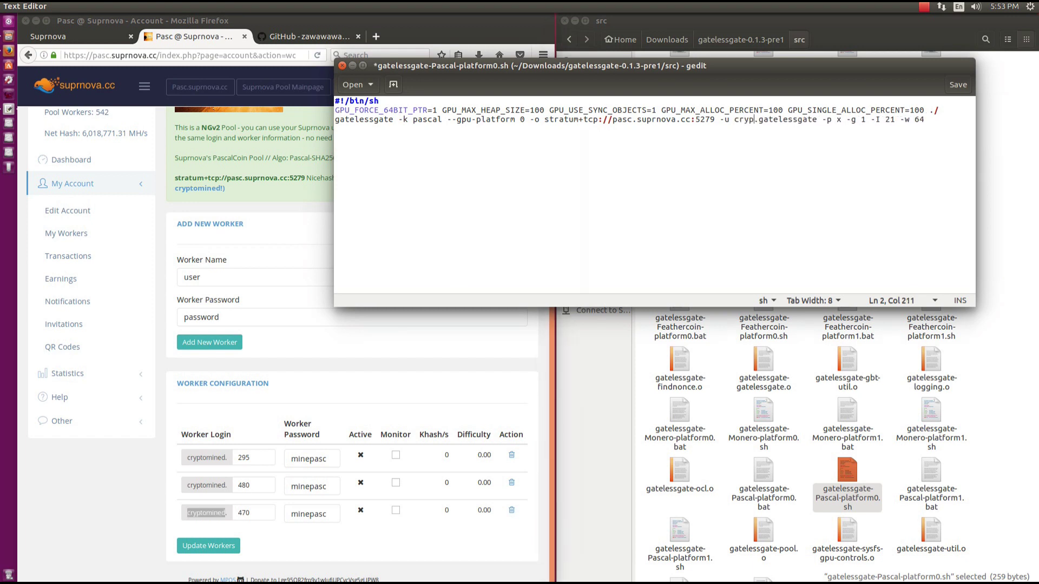
type("tomined")
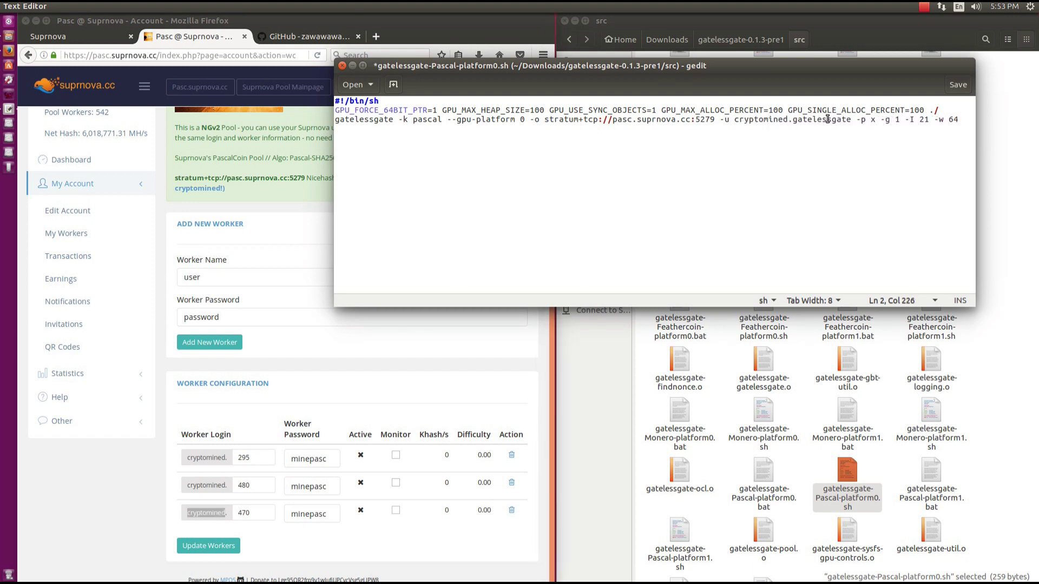
double_click(828, 119)
type("470")
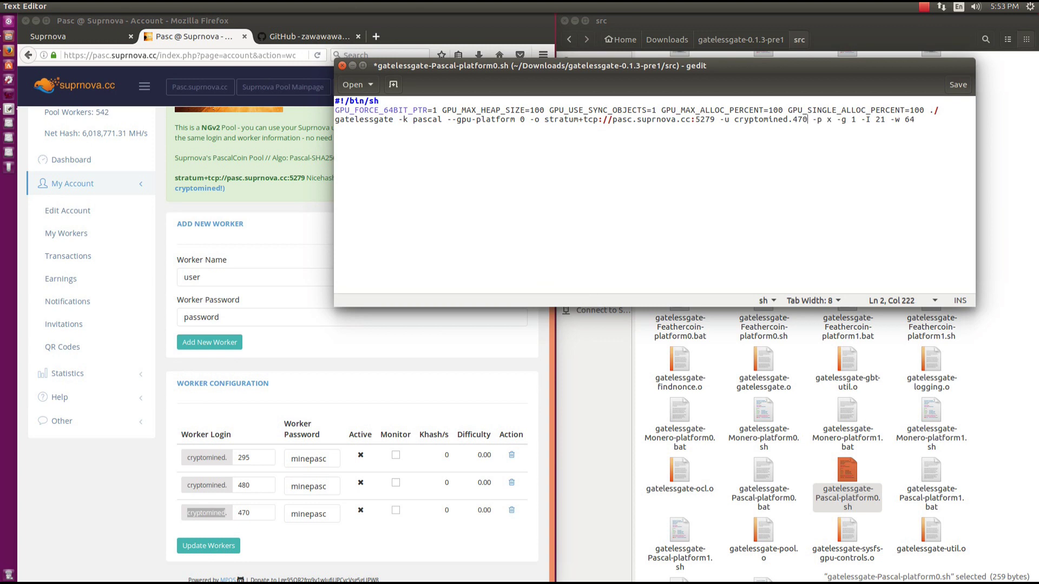
left_click(257, 515)
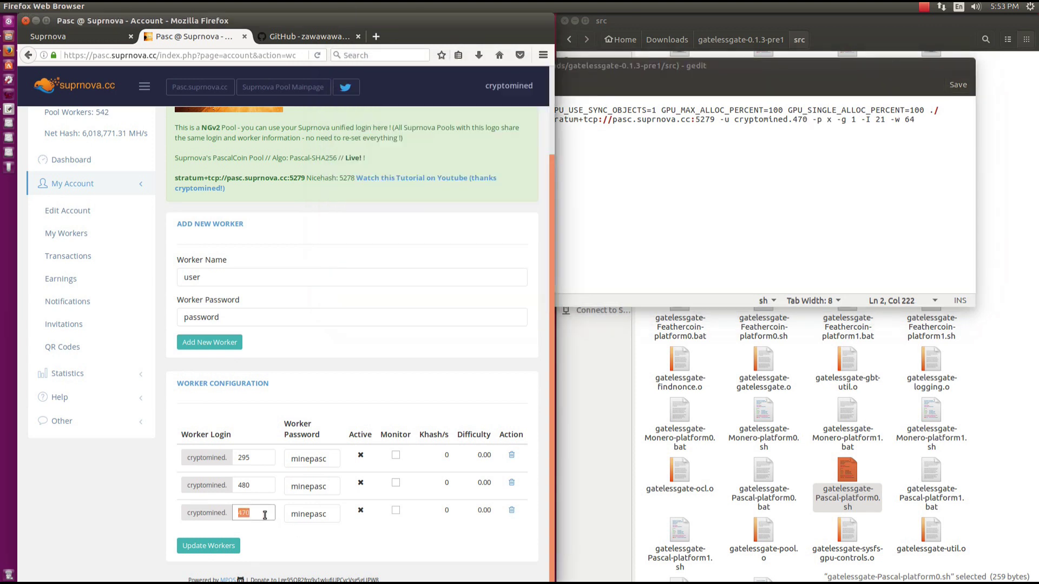
double_click(302, 515)
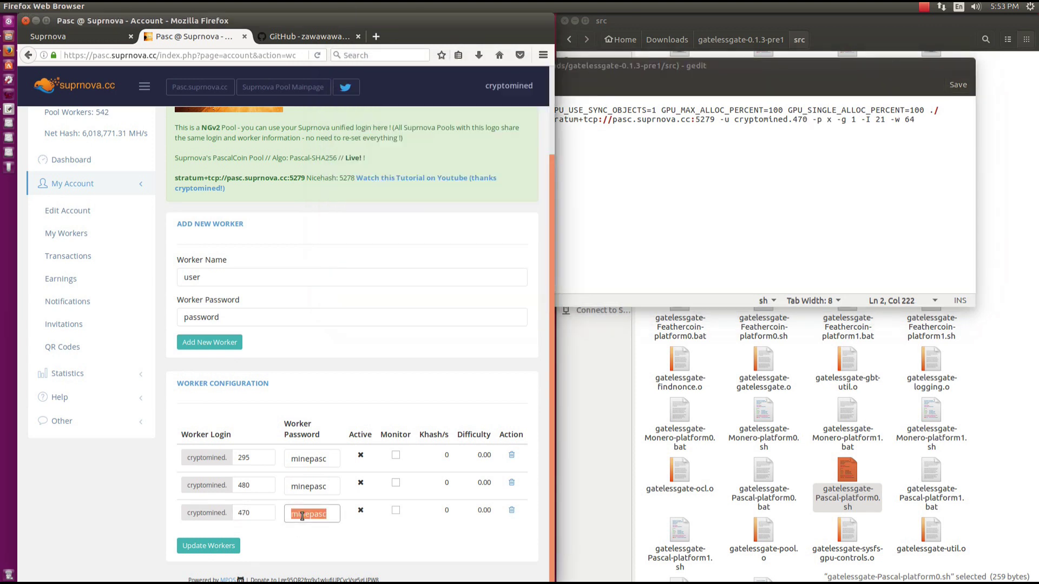
left_click(829, 119)
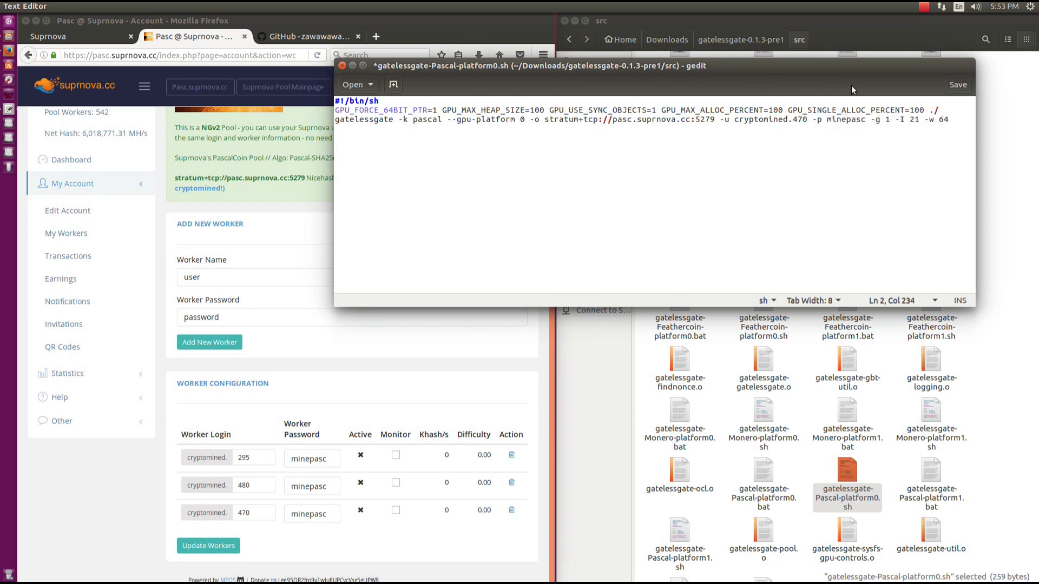
left_click(957, 85)
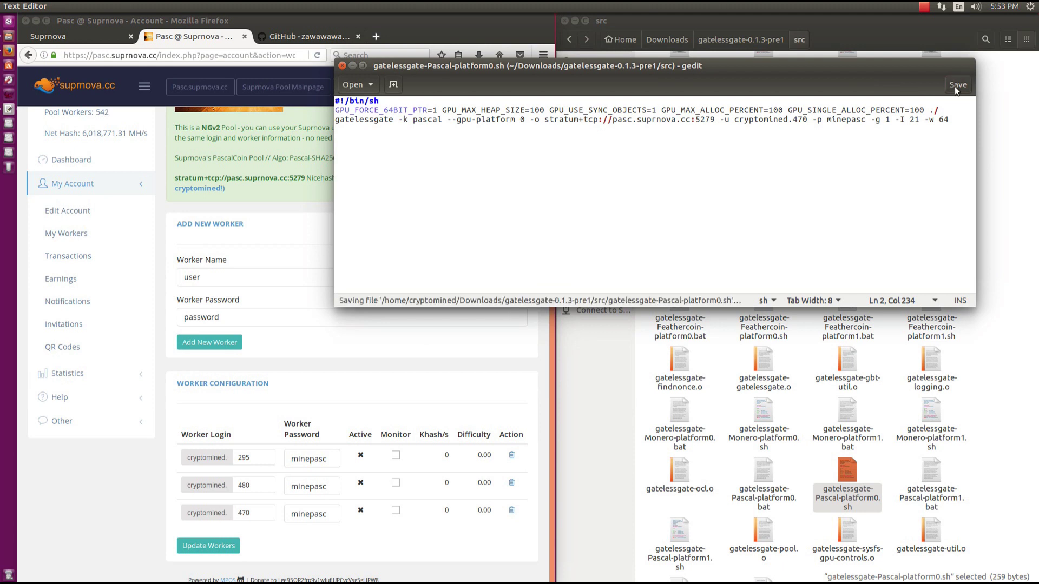
Close gedit and tick 'Allow executing file as program' in the script's Permissions.
left_click(343, 66)
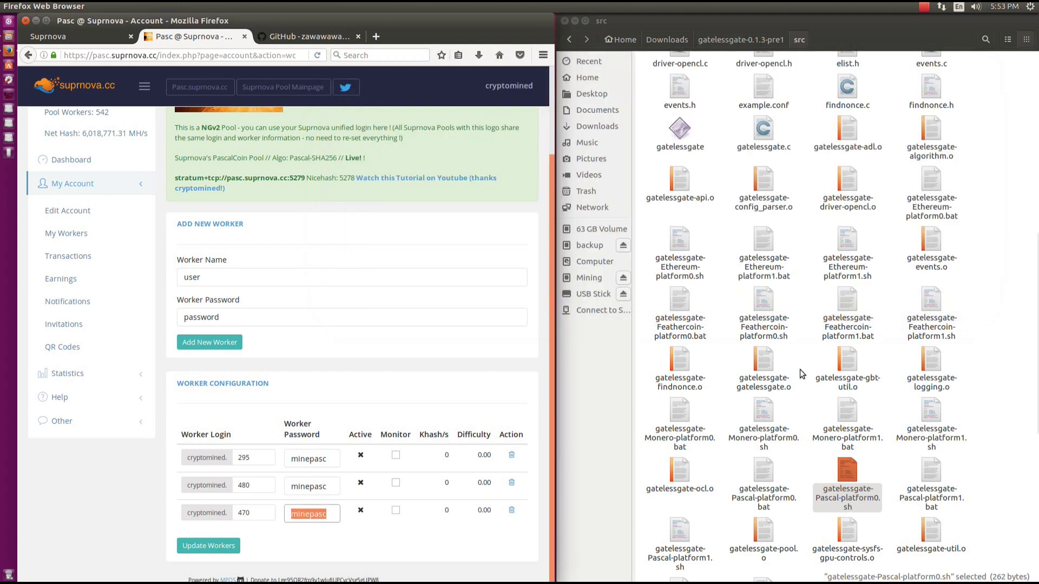
right_click(847, 468)
left_click(862, 461)
left_click(438, 196)
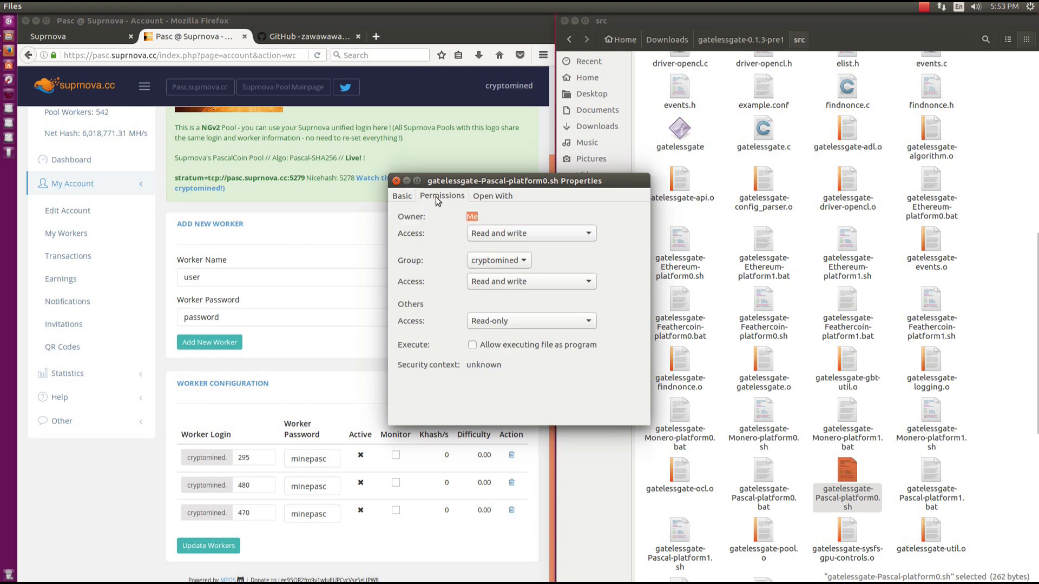
left_click(478, 346)
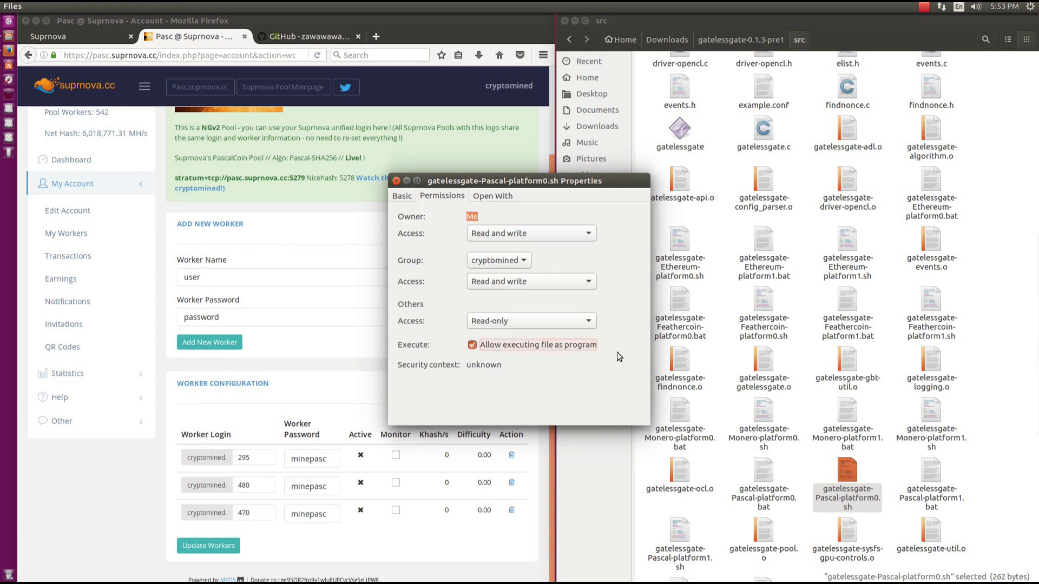
left_click(396, 181)
Set executable text files to 'Ask each time' in Files preferences, then open the Pascal script.
mouse_move(13, 6)
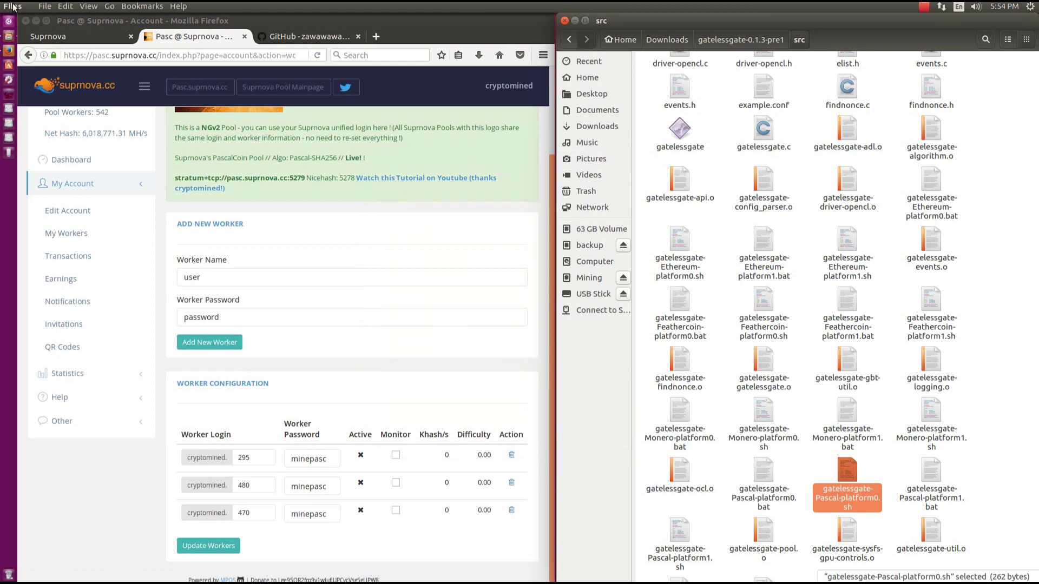
left_click(65, 7)
left_click(95, 176)
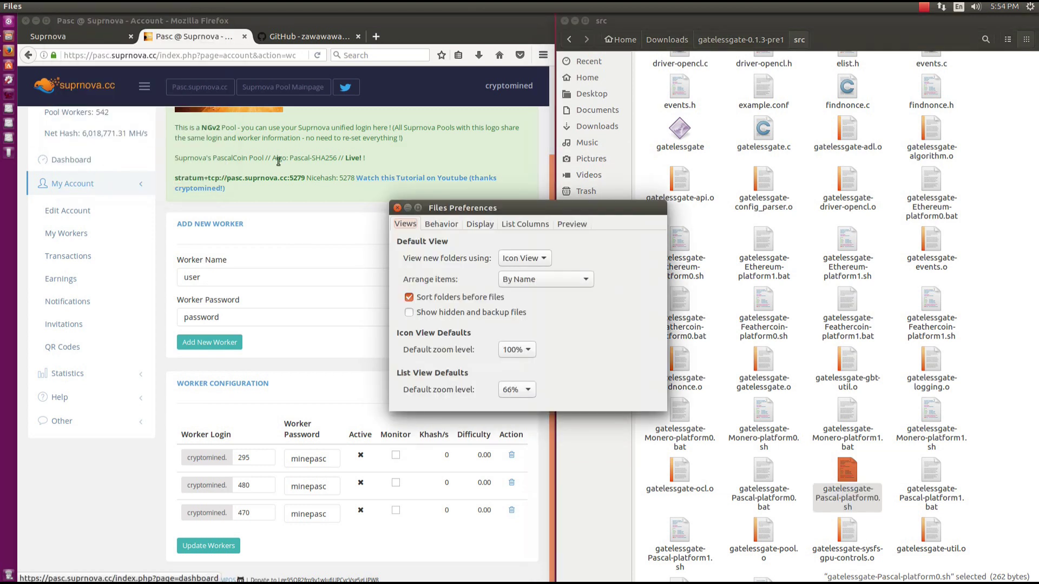
left_click(441, 224)
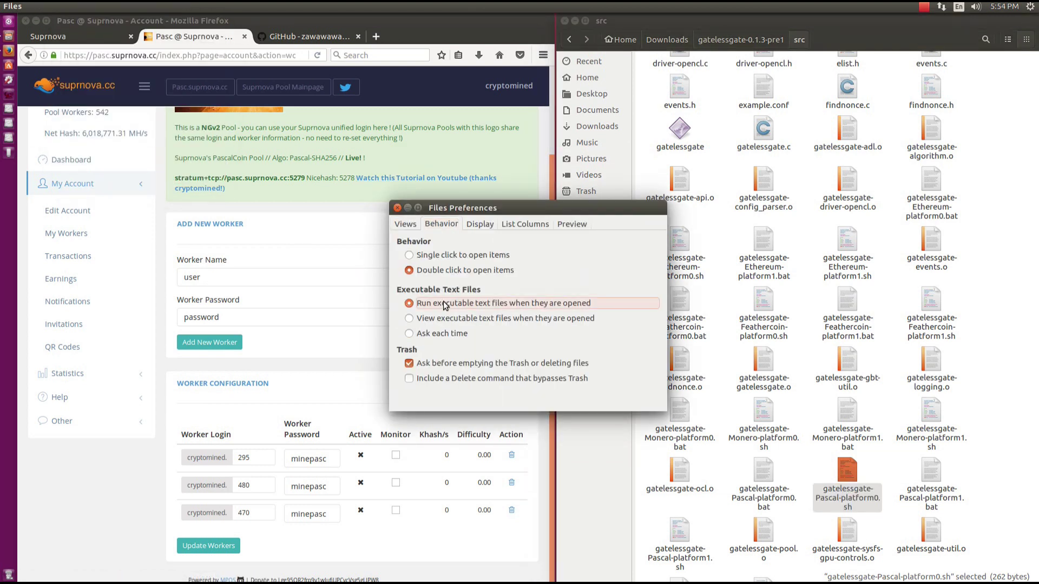
left_click(442, 335)
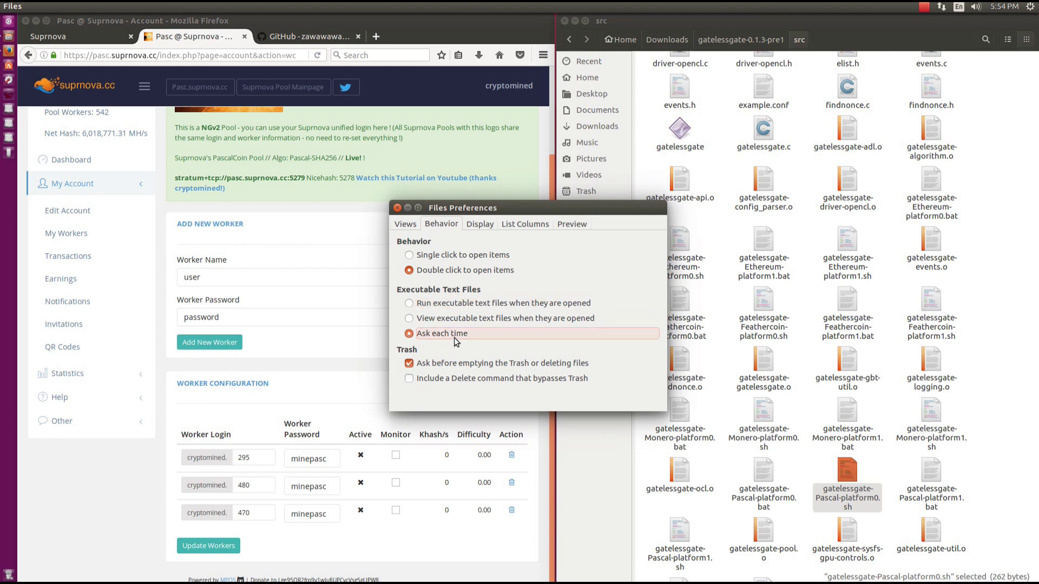
left_click(397, 209)
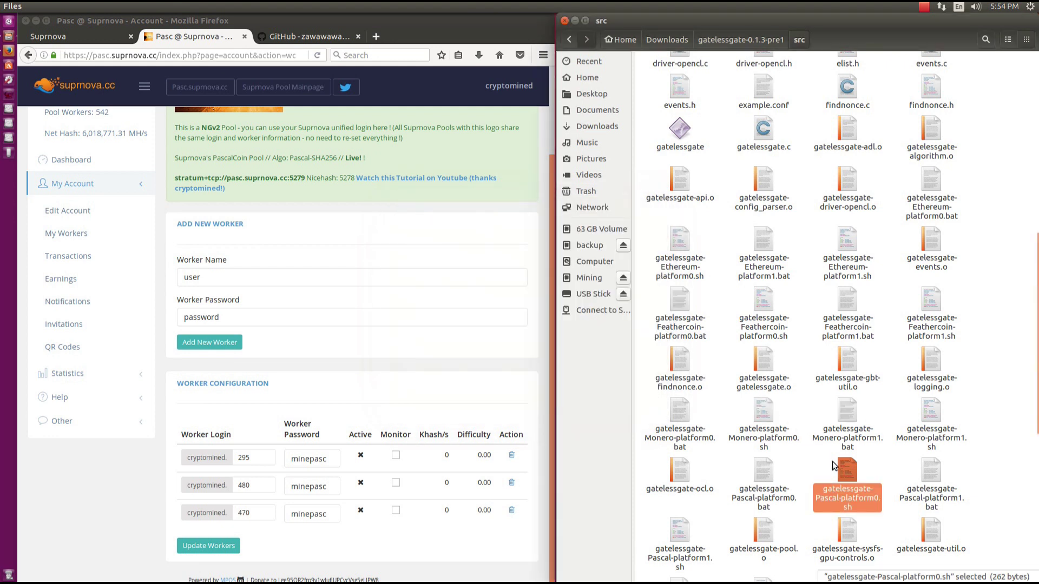
double_click(847, 471)
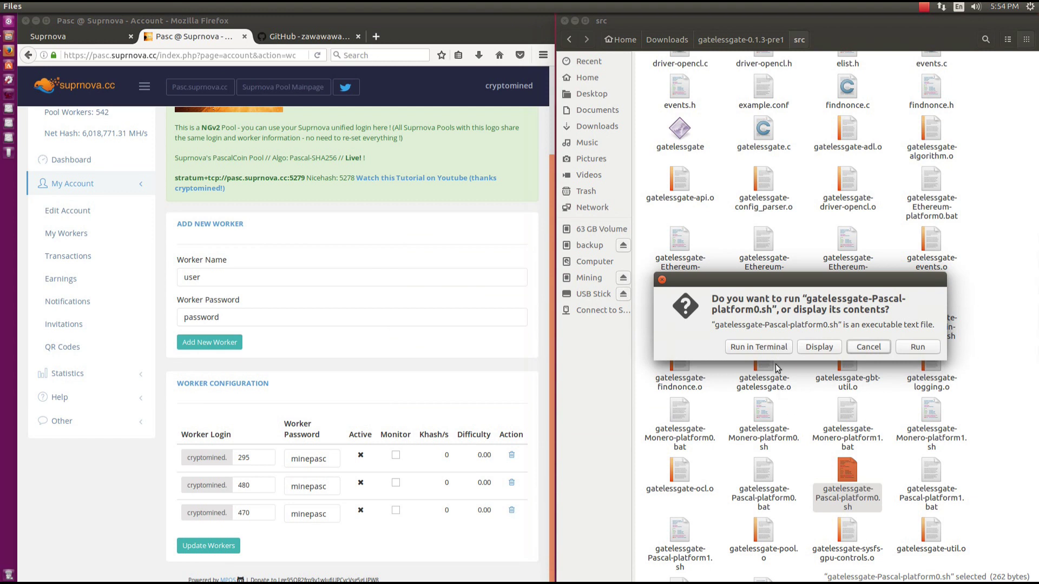
Run the Pascal mining script in an enlarged Terminal on the right, then open Suprnova's Dashboard.
left_click(771, 348)
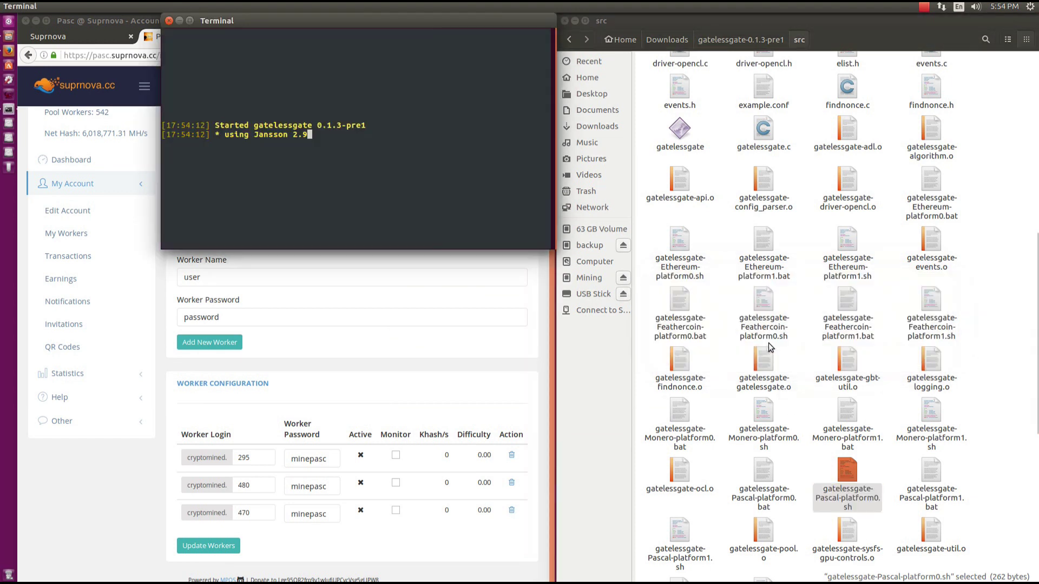
left_click_drag(554, 249, 653, 545)
left_click_drag(348, 24, 728, 26)
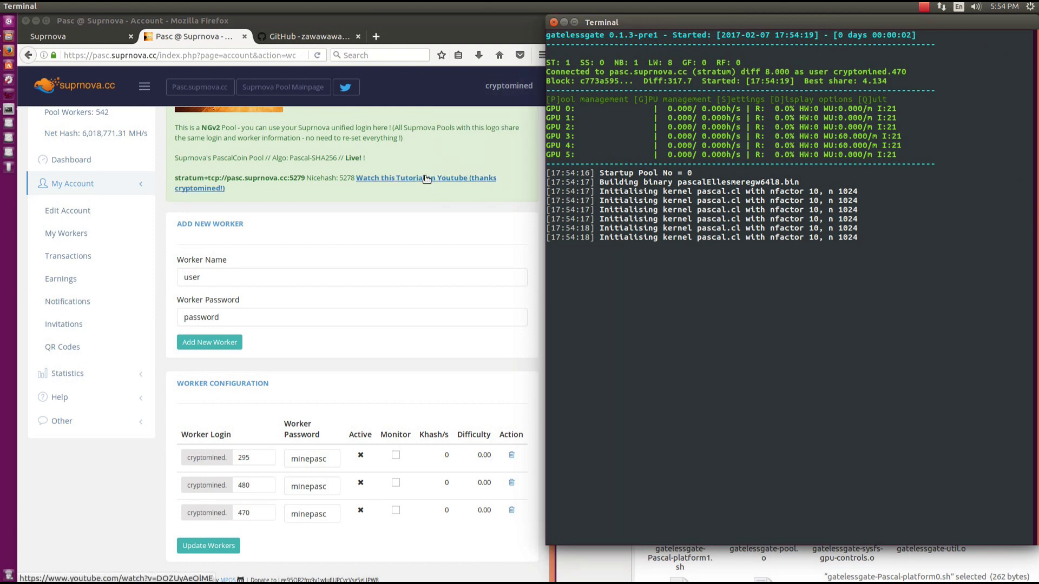
left_click(87, 161)
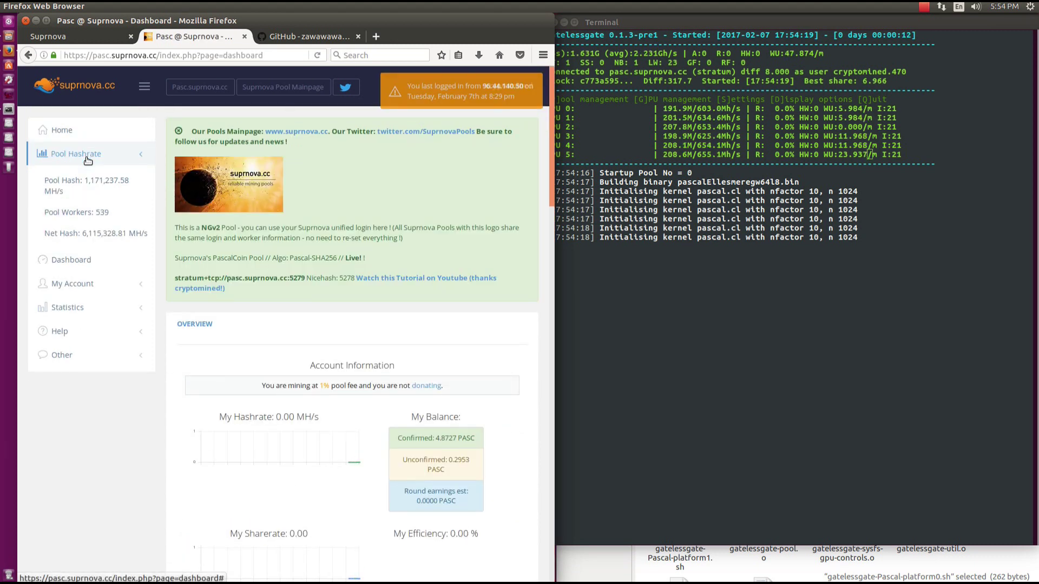
Review the dashboard's Account Information, then open Edit Account from the My Account menu.
scroll(410, 264, "down", 4)
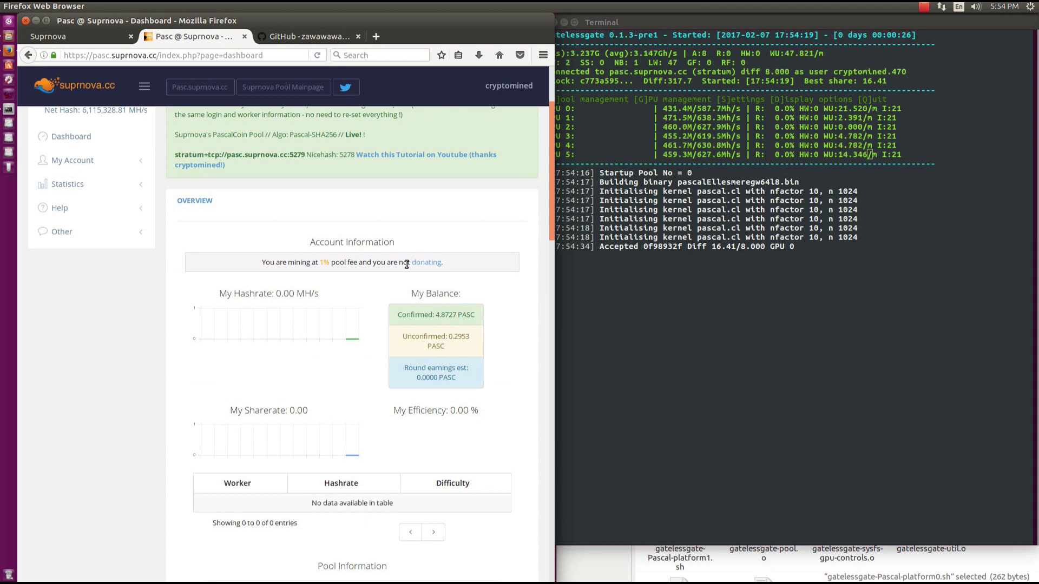
scroll(399, 264, "down", 3)
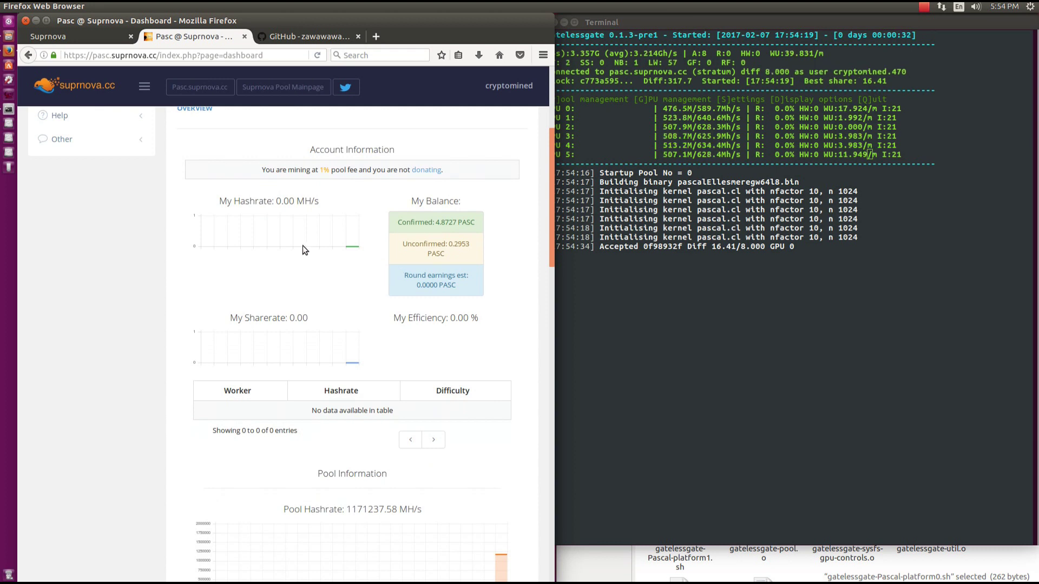
scroll(303, 250, "up", 7)
left_click(86, 285)
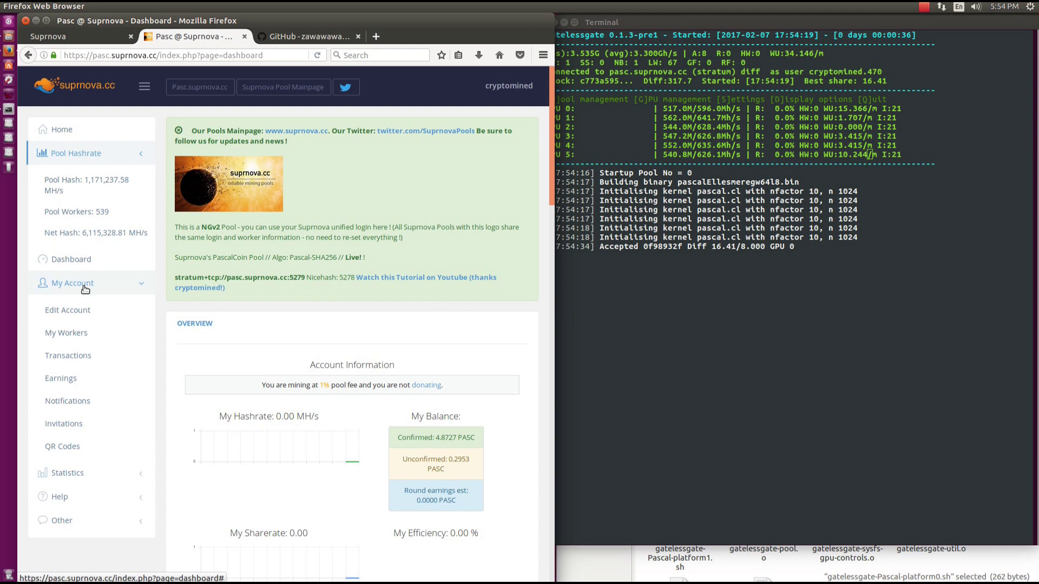
scroll(85, 285, "down", 2)
left_click(85, 259)
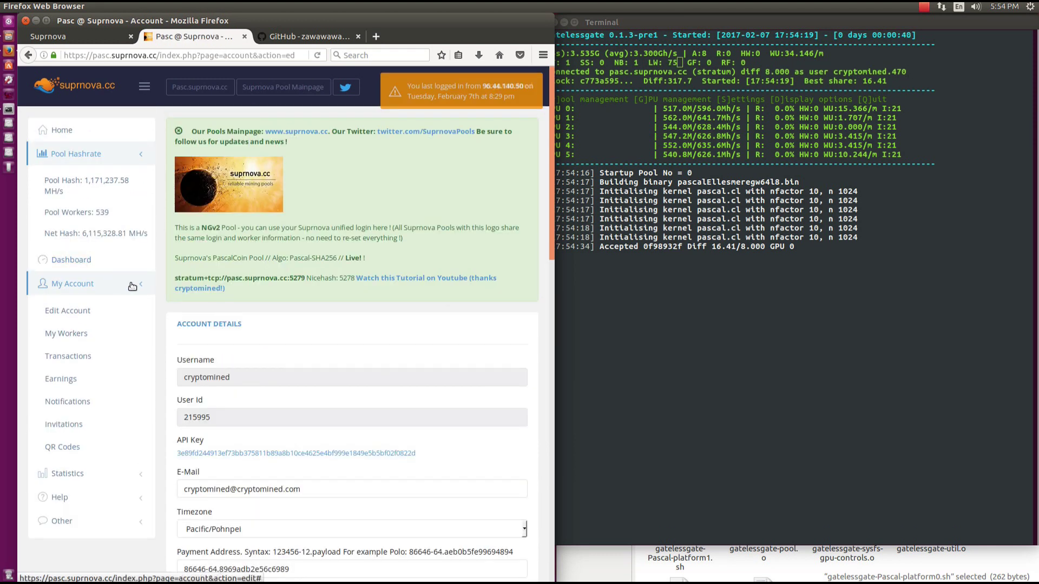
Scroll to Payment Address and highlight the address syntax example and the example pool address.
scroll(209, 304, "down", 9)
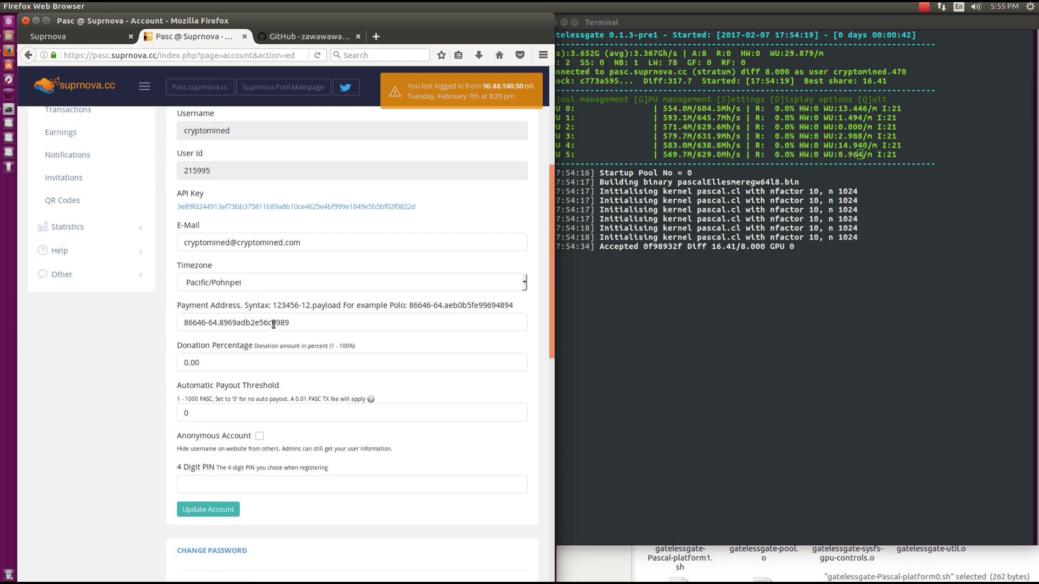
triple_click(303, 309)
left_click(273, 310)
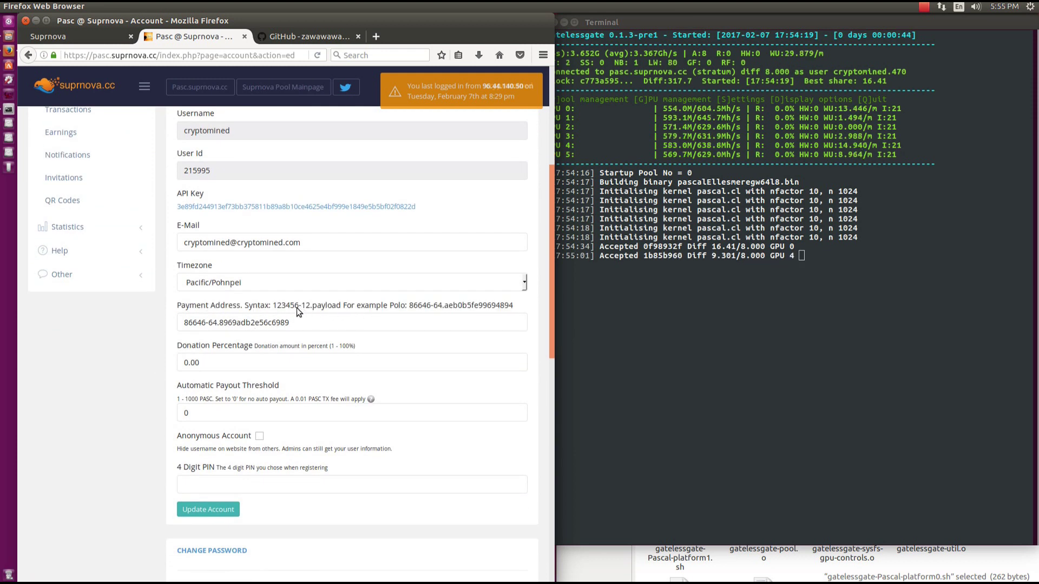
left_click_drag(273, 310, 341, 309)
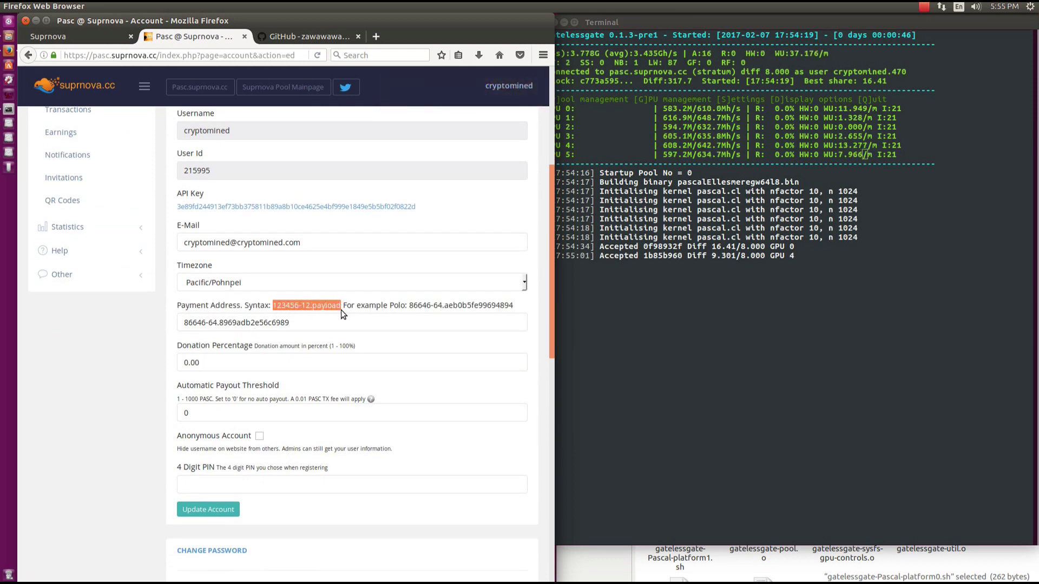
left_click_drag(409, 306, 509, 314)
Inspect the start and end of the saved payment address, then return to the dashboard.
left_click(276, 323)
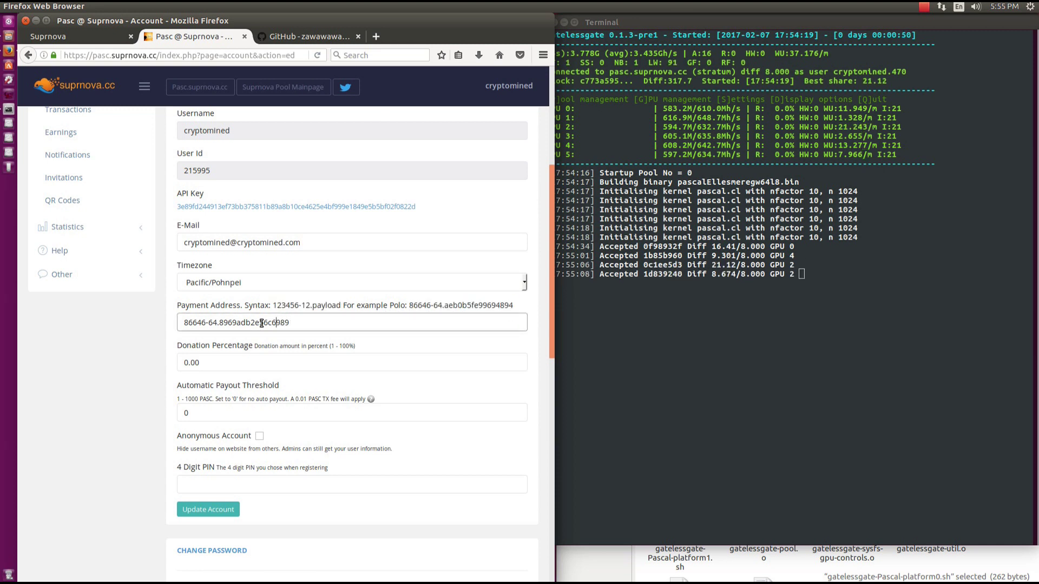
left_click_drag(218, 322, 171, 323)
left_click(218, 324)
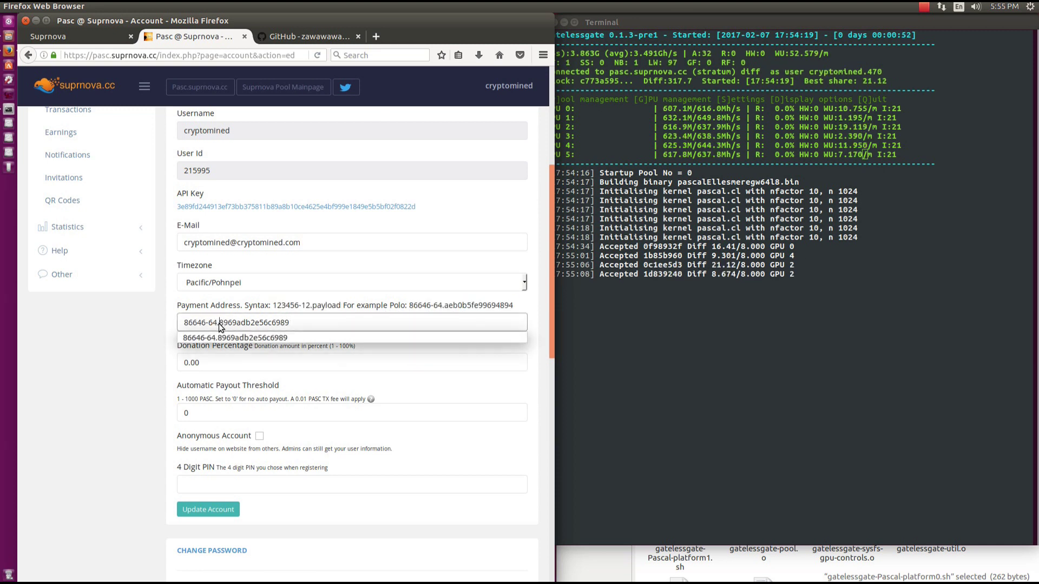
left_click_drag(240, 323, 316, 322)
left_click(316, 321)
scroll(219, 290, "up", 3)
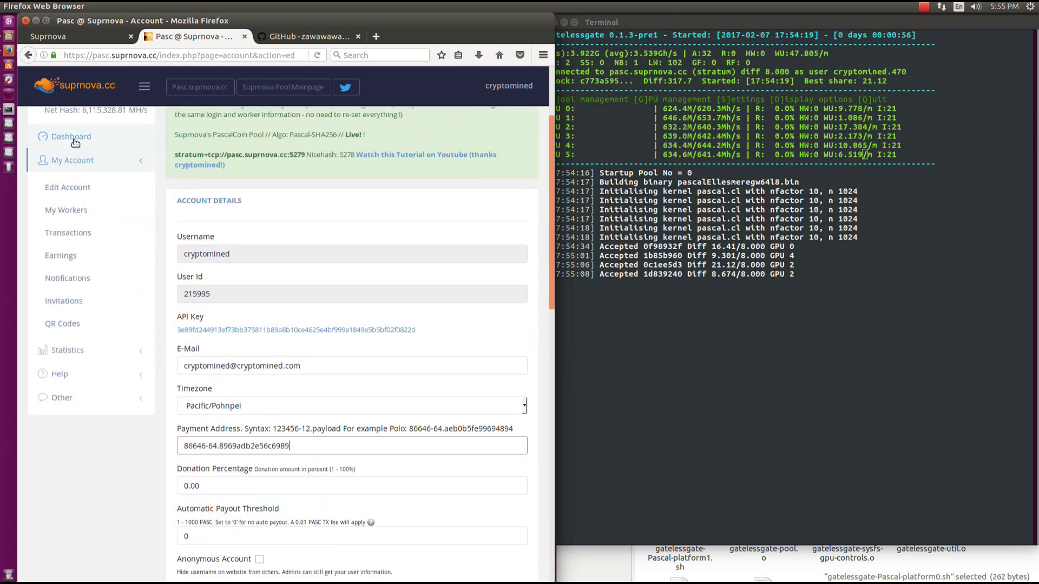
left_click(75, 139)
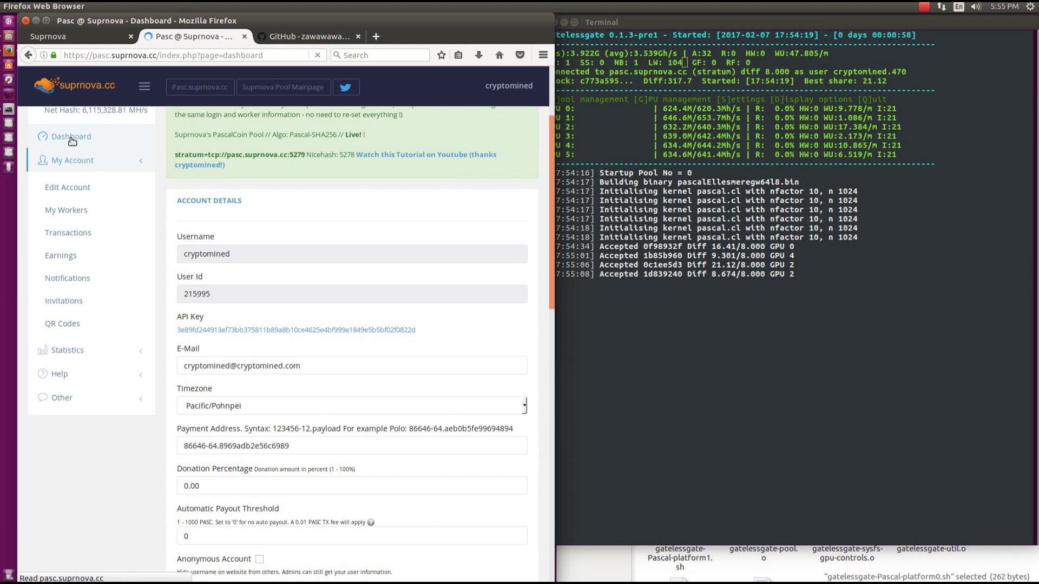
Scroll down to the Account Information hashrate charts and worker 470's entry.
scroll(380, 339, "down", 3)
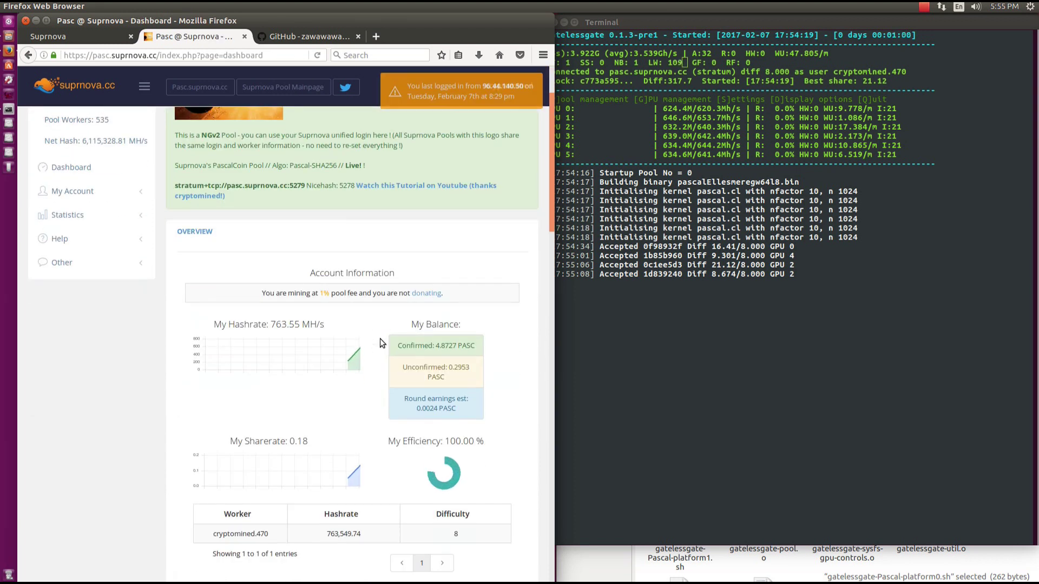